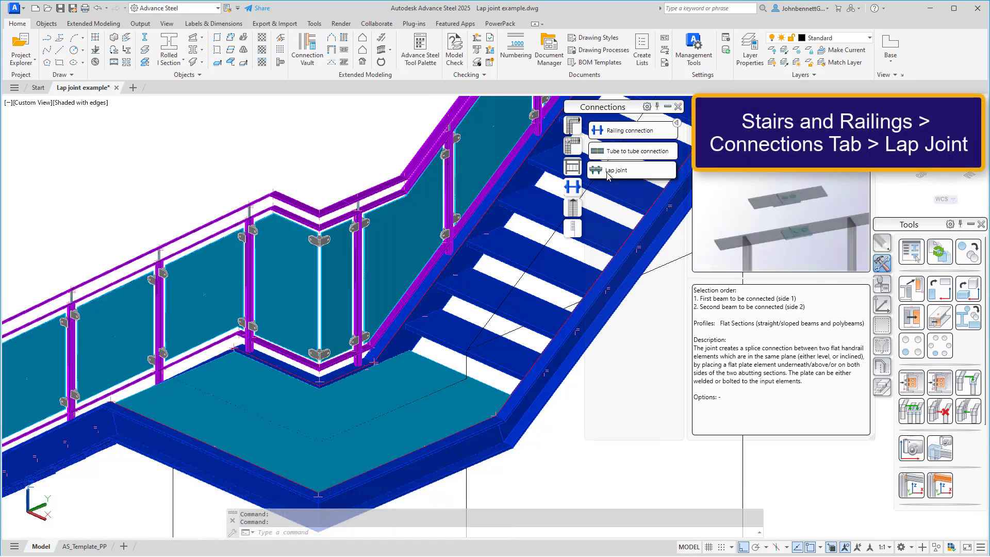
# - Create a Lap joint connection between the two abutting flat sections of the upper handrail, just beyond the railing post
pyautogui.click(608, 175)
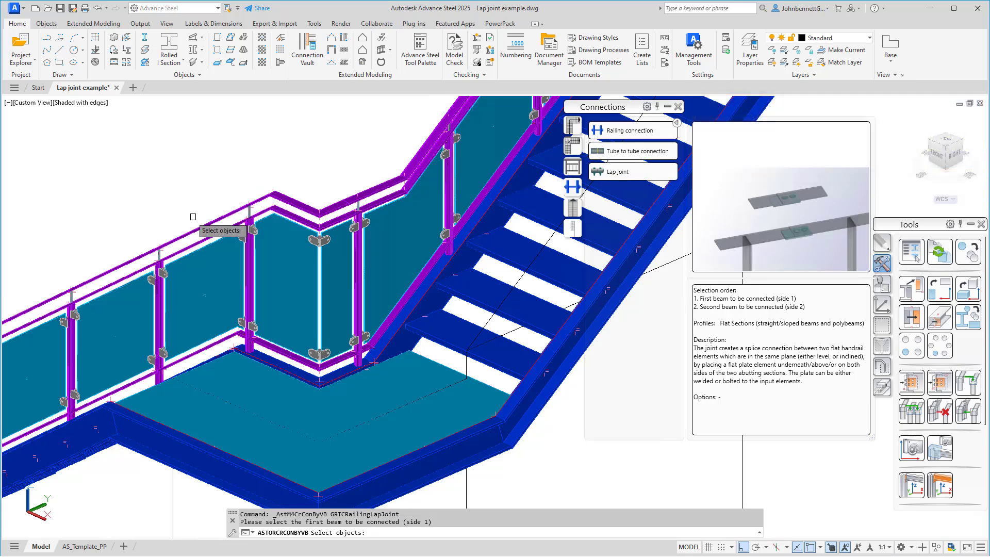
pyautogui.scroll(6, 193, 217)
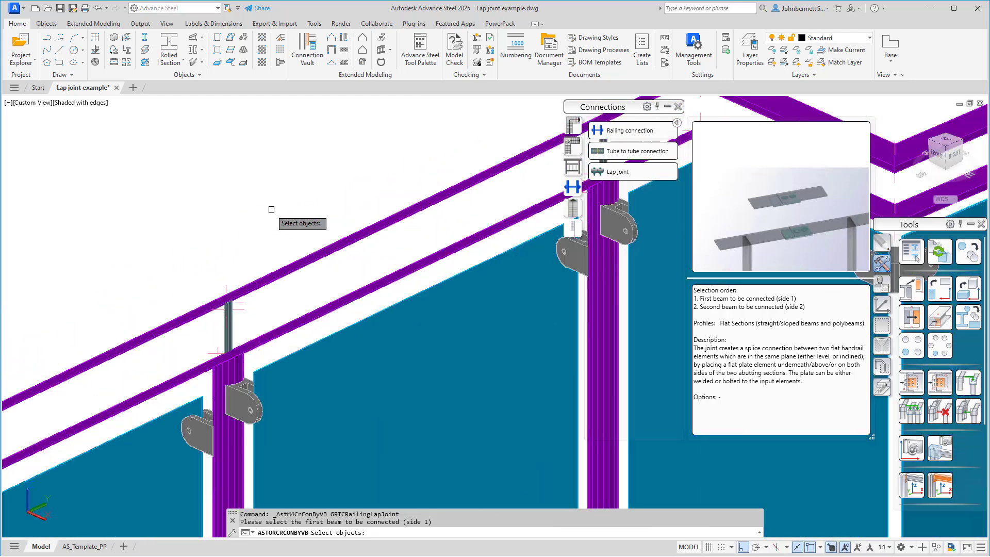
pyautogui.keyDown('shift'); pyautogui.moveTo(267, 217); pyautogui.dragTo(244, 230, button='middle'); pyautogui.keyUp('shift')
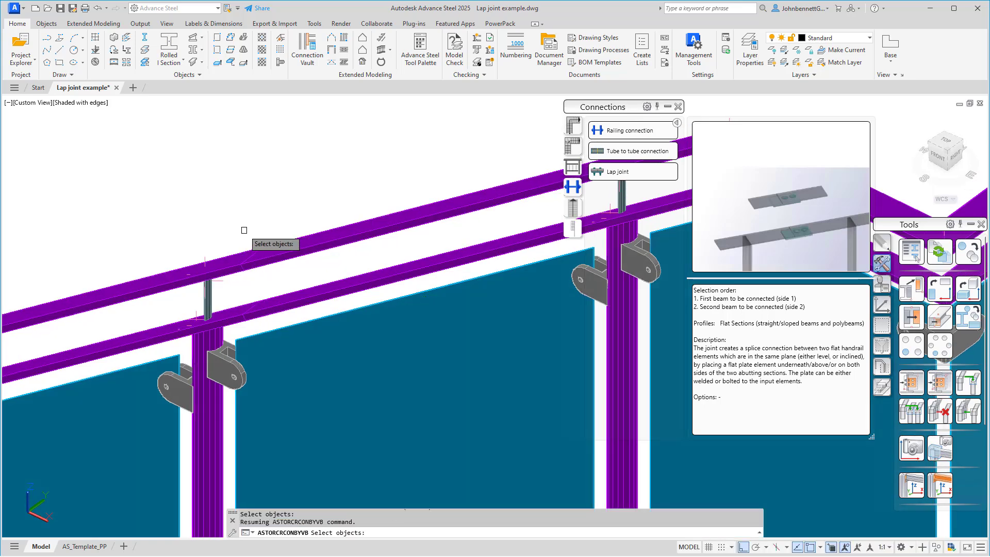
pyautogui.scroll(2, 242, 231)
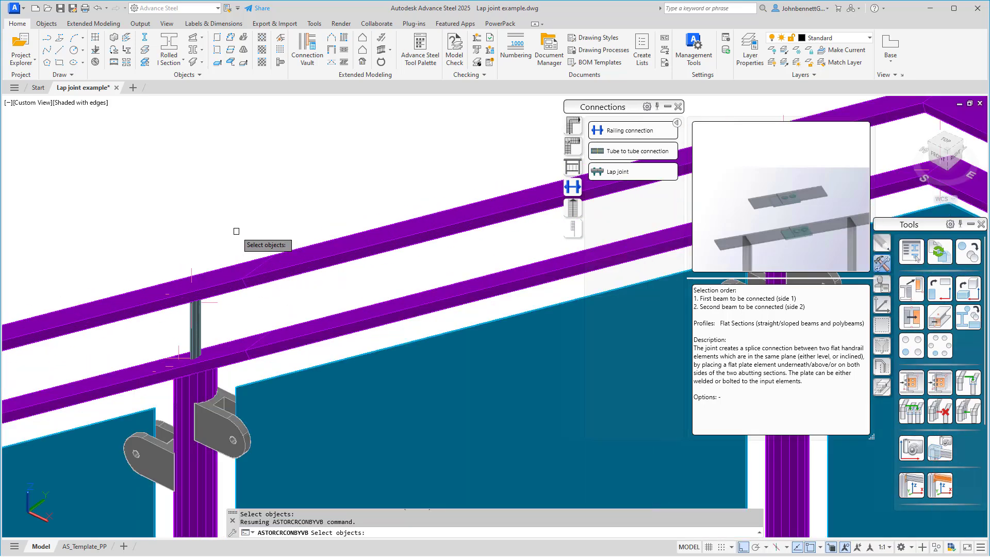
pyautogui.click(242, 263)
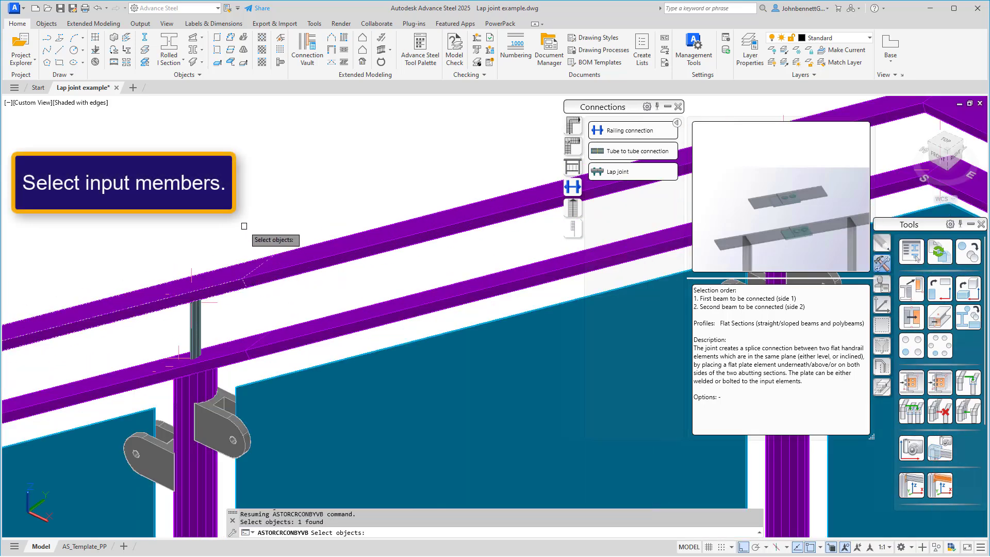
pyautogui.press('Return')
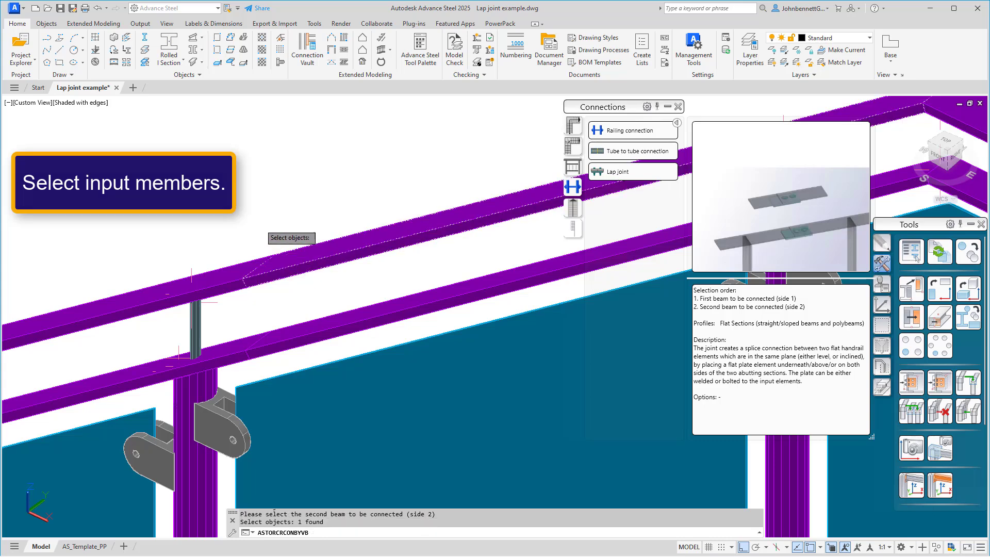
pyautogui.press('Return')
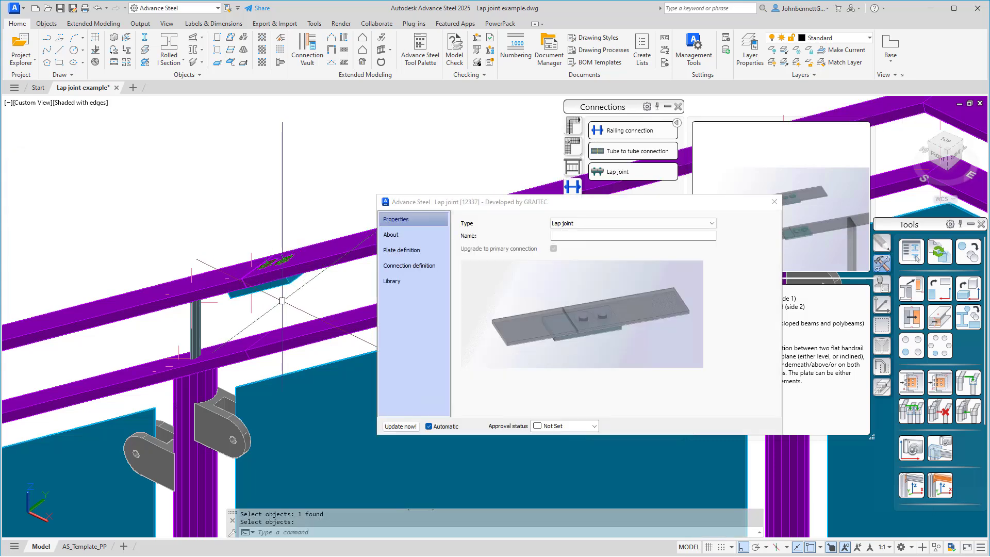
# - Set the lap joint's plate thickness (t) to 10 mm
pyautogui.keyDown('shift'); pyautogui.moveTo(274, 286); pyautogui.dragTo(318, 276, button='middle'); pyautogui.keyUp('shift')
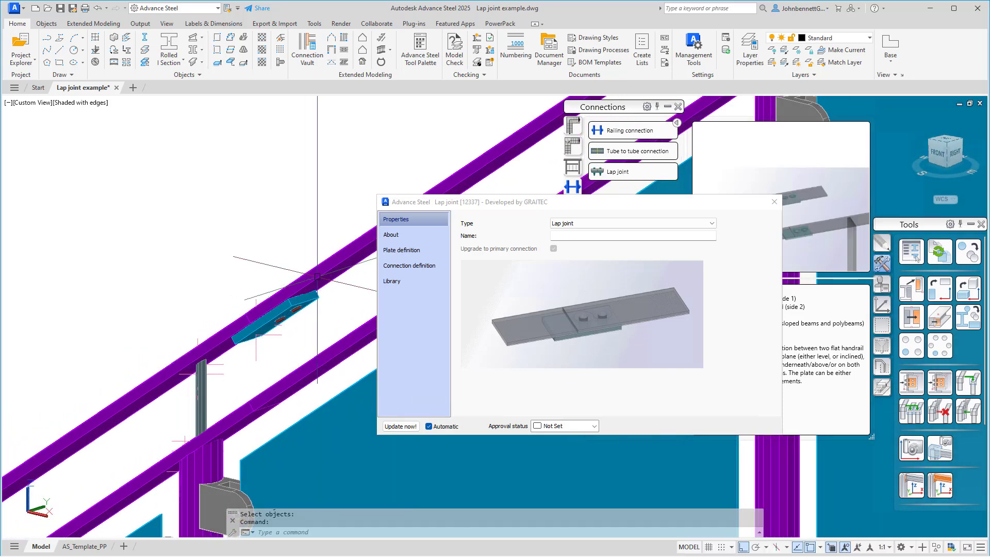
pyautogui.click(402, 250)
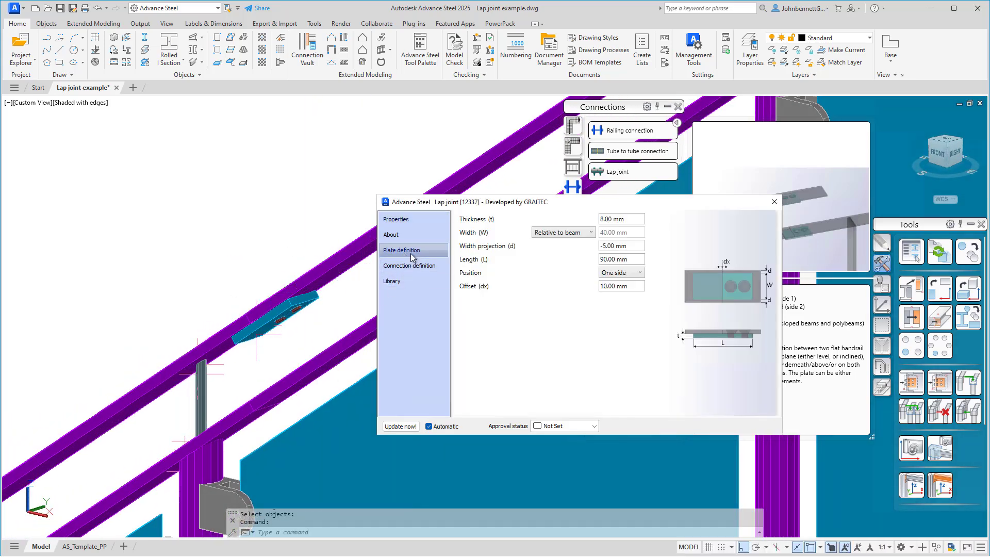
pyautogui.click(636, 218)
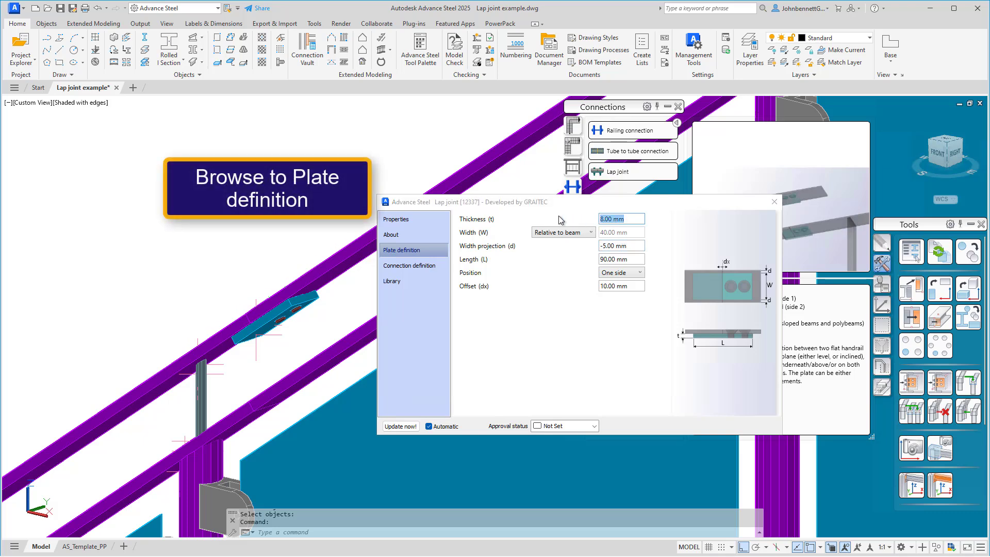
pyautogui.write('10')
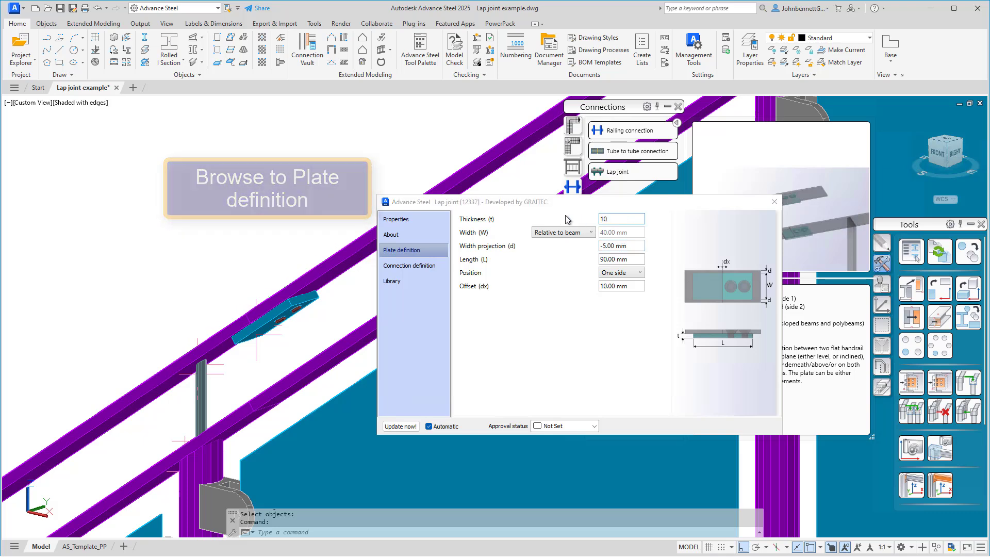
pyautogui.press('Return')
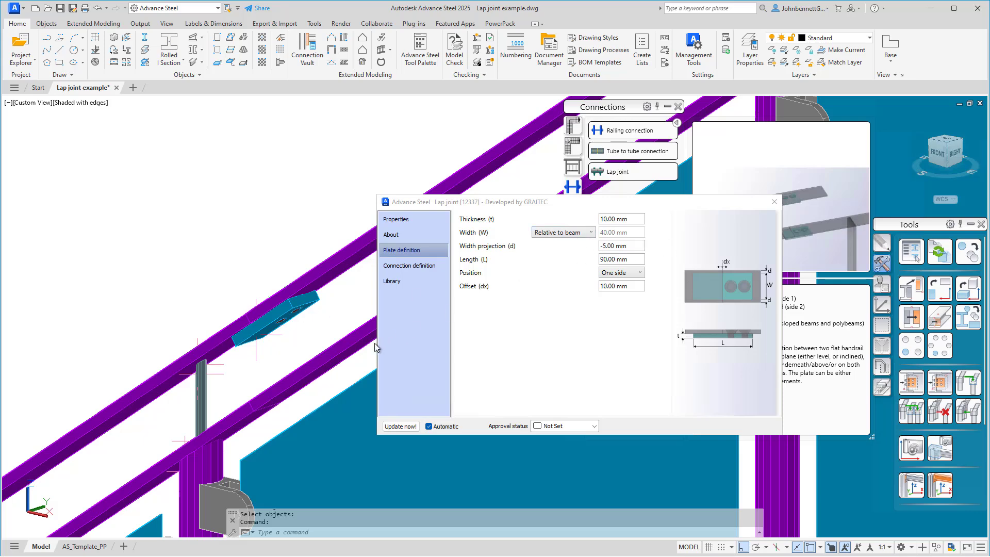
pyautogui.scroll(3, 296, 328)
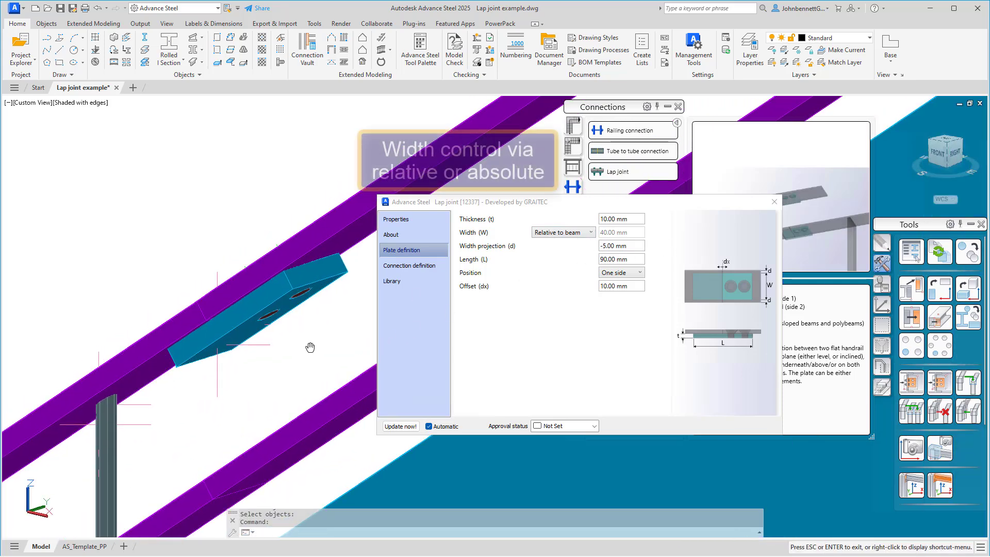
# - Set the splice plate's width projection (d) to -10 mm, with the width relative to the beam
pyautogui.click(567, 233)
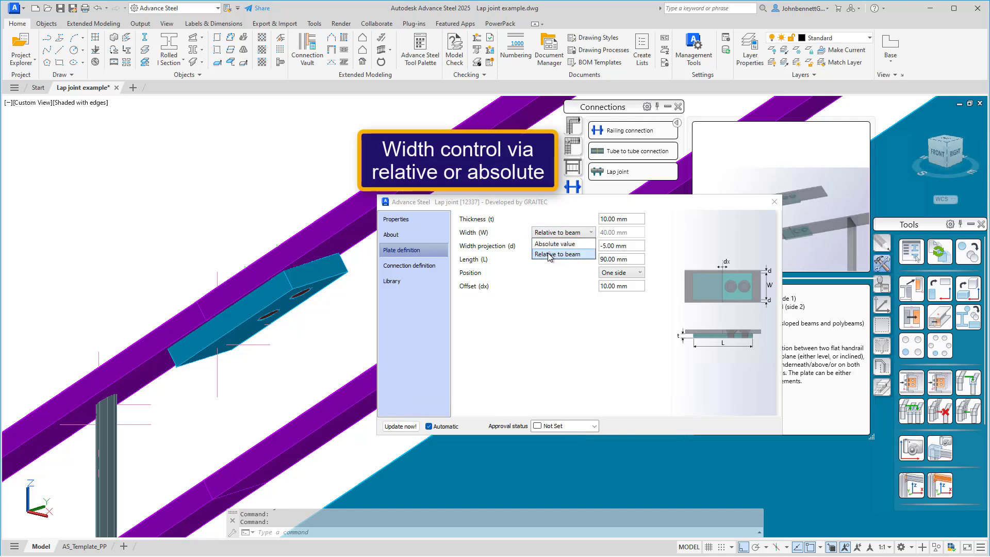
pyautogui.click(573, 282)
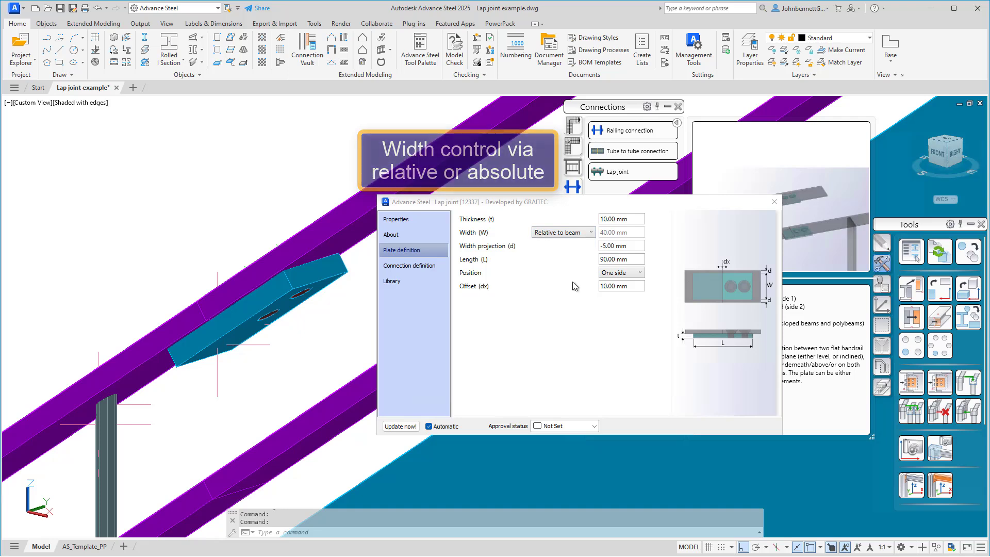
pyautogui.press('Tab')
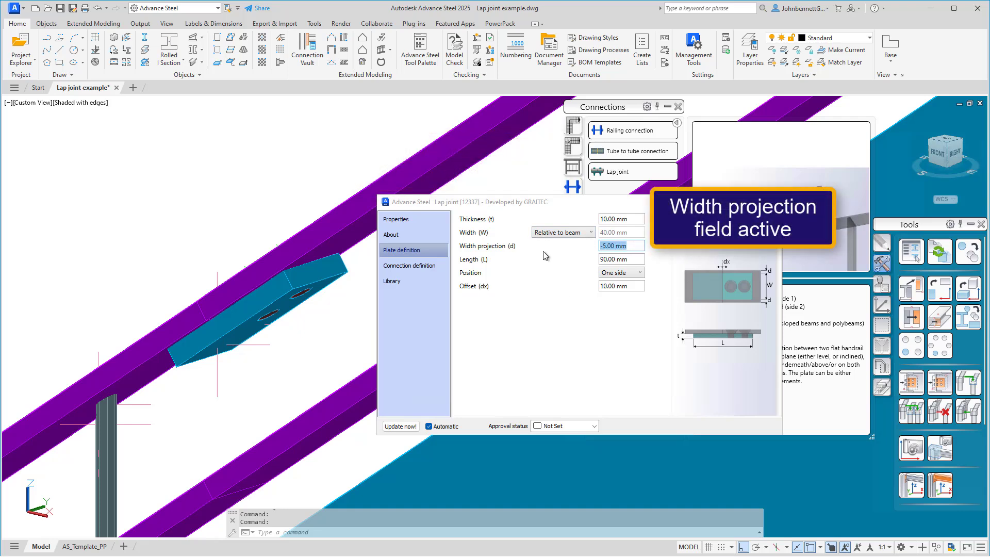
pyautogui.write('-10')
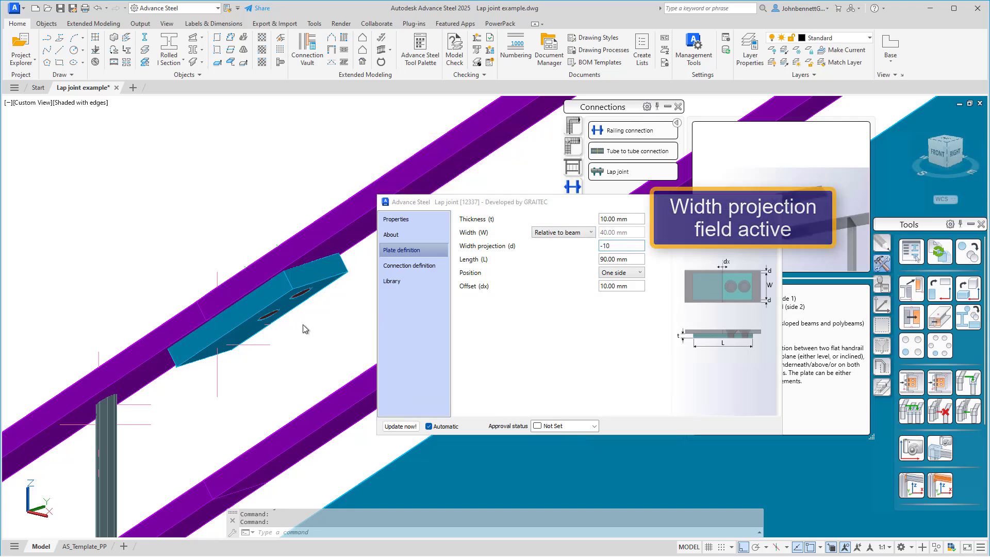
pyautogui.press('Return')
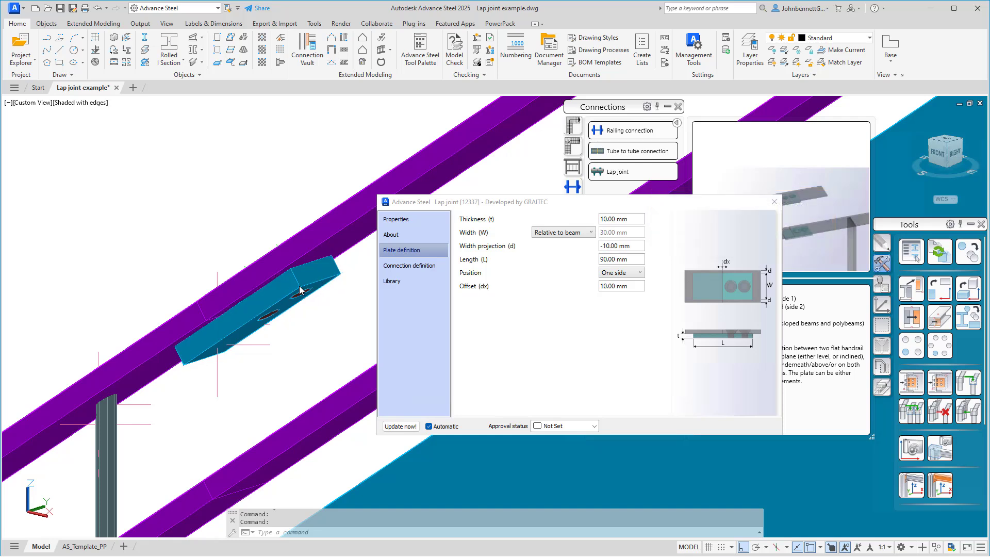
# - Define the plate width (W) as an absolute value of 40 mm
pyautogui.click(581, 234)
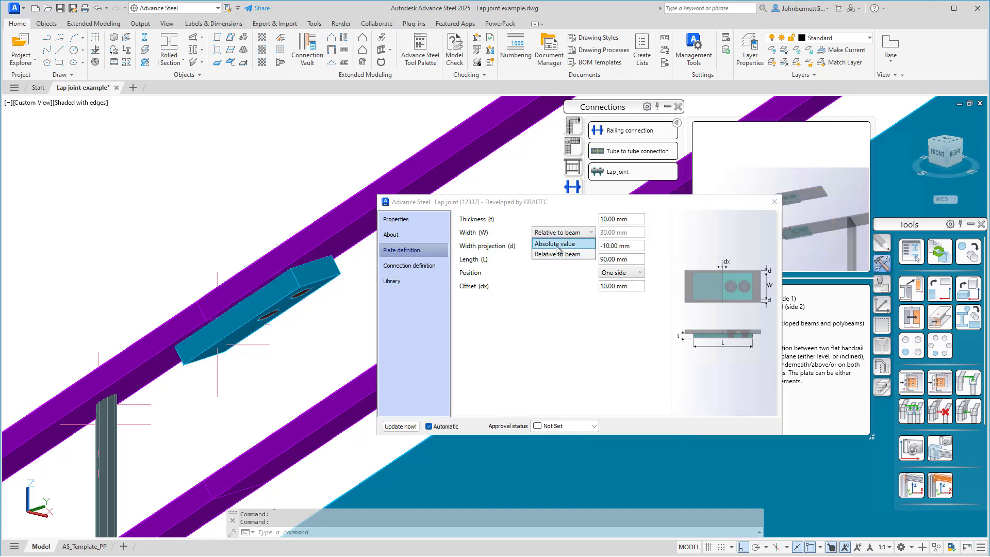
pyautogui.click(557, 247)
pyautogui.press('Tab')
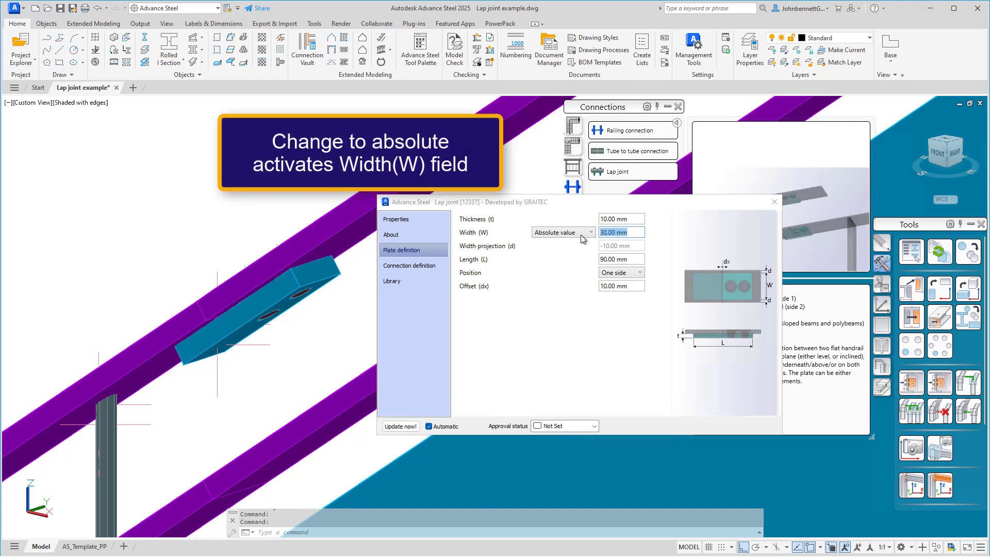
pyautogui.write('40')
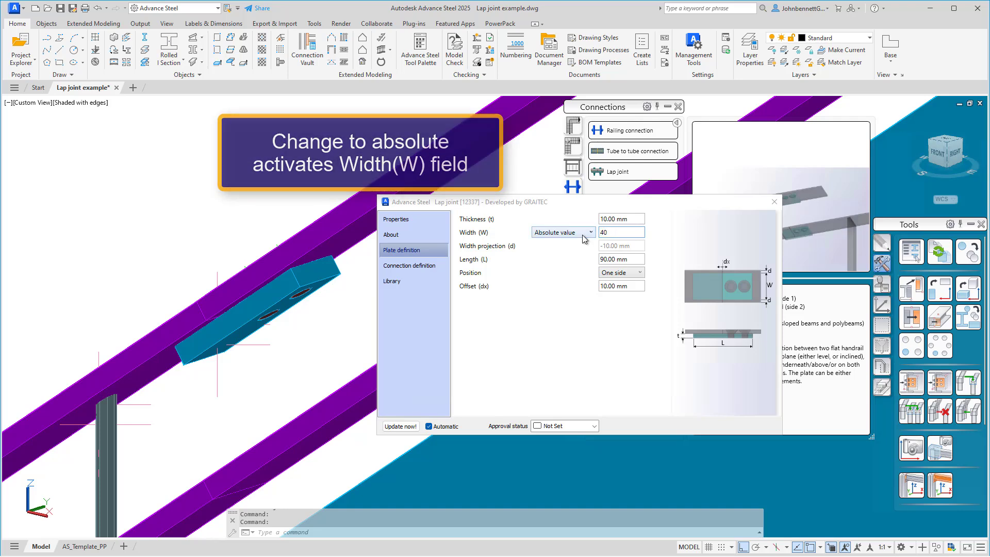
pyautogui.press('Return')
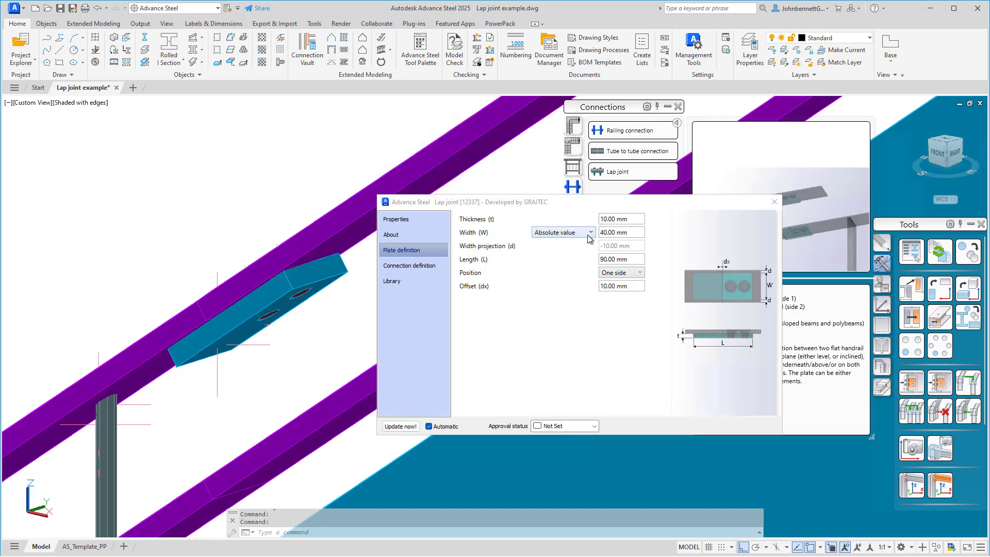
# - Switch the plate width to Relative to beam and set the width projection (d) to -5 mm
pyautogui.click(589, 233)
pyautogui.click(548, 258)
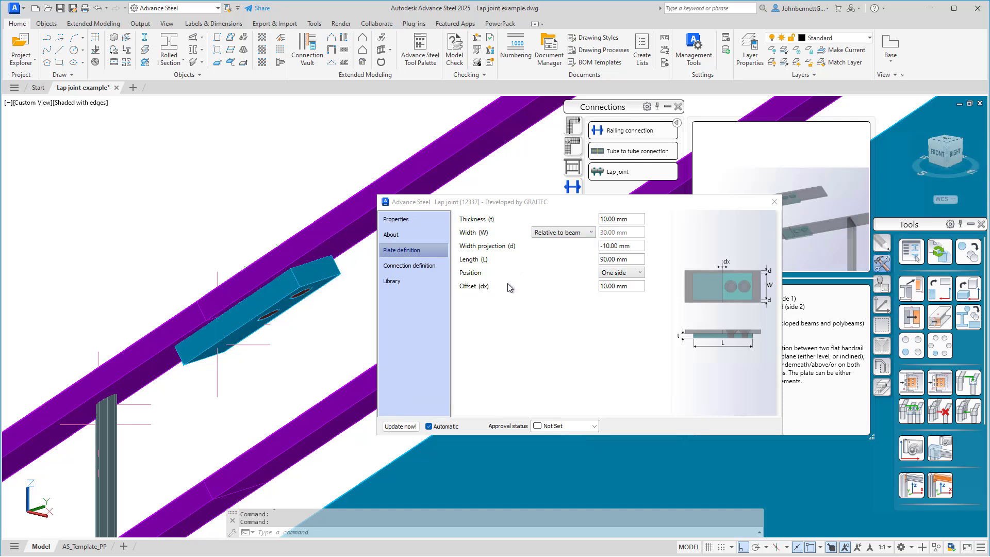
pyautogui.click(622, 247)
pyautogui.moveTo(628, 246); pyautogui.dragTo(533, 257)
pyautogui.write('-5')
pyautogui.press('Return')
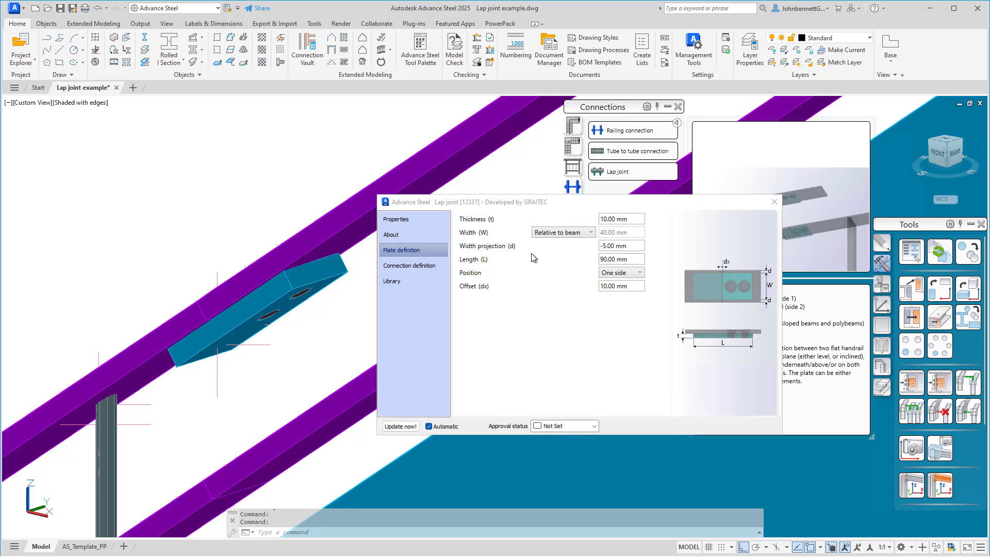
# - Set the splice plate's length (L) to 100 mm
pyautogui.click(634, 259)
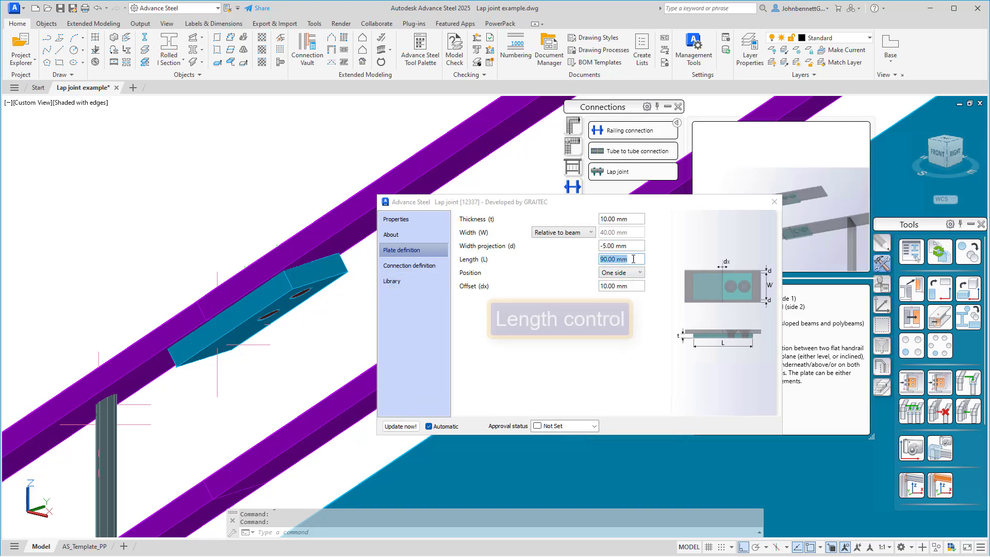
pyautogui.write('100')
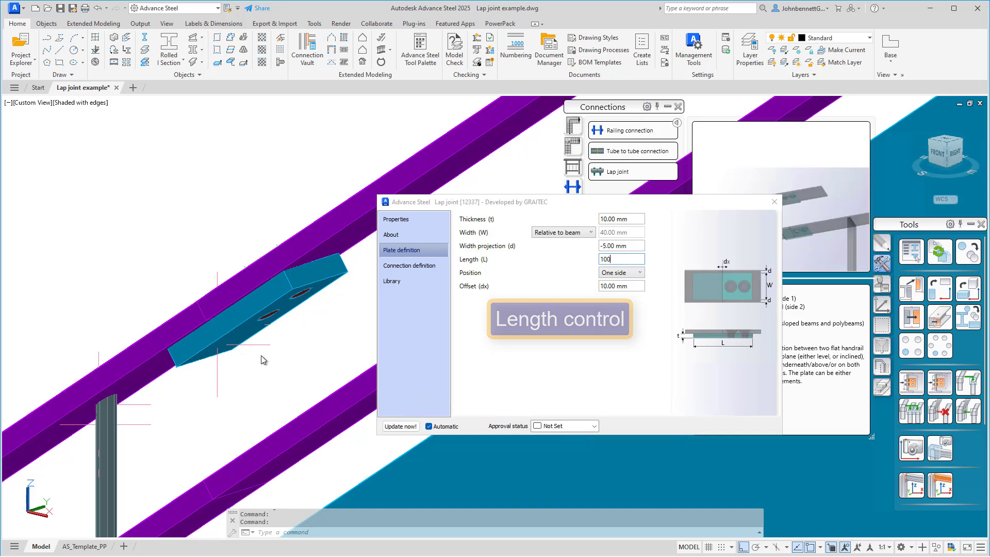
pyautogui.press('Return')
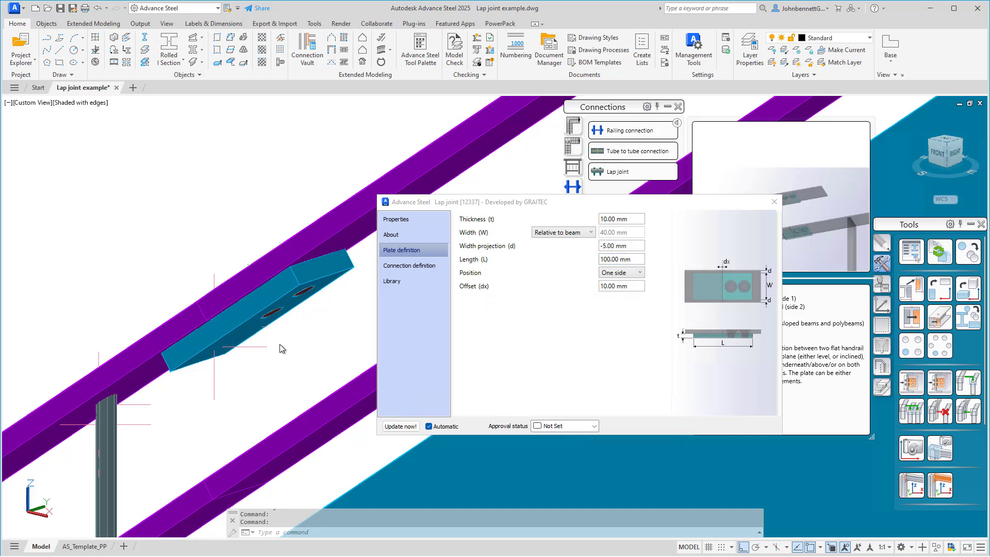
# - Try the plate positions Other side and Both sides, and return the position to One side
pyautogui.click(628, 275)
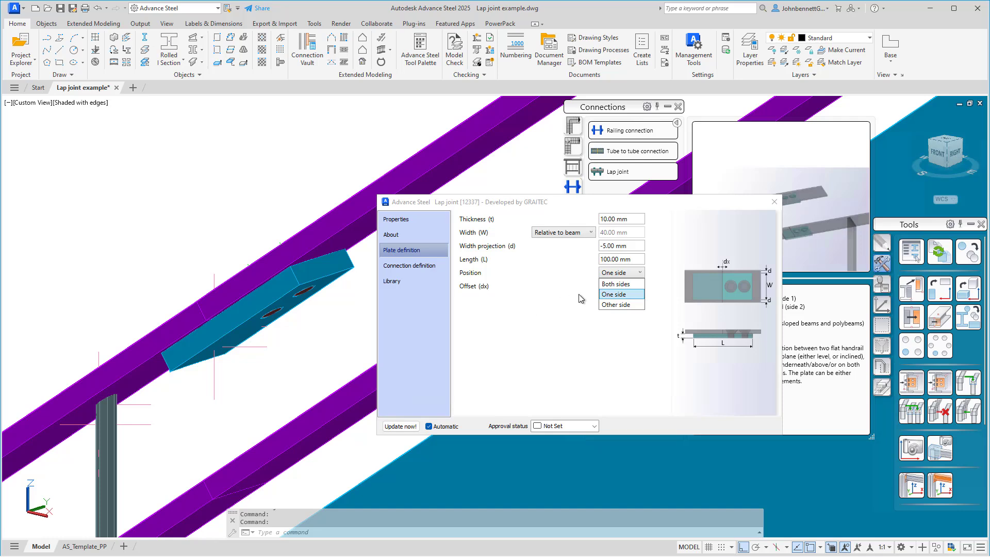
pyautogui.click(615, 304)
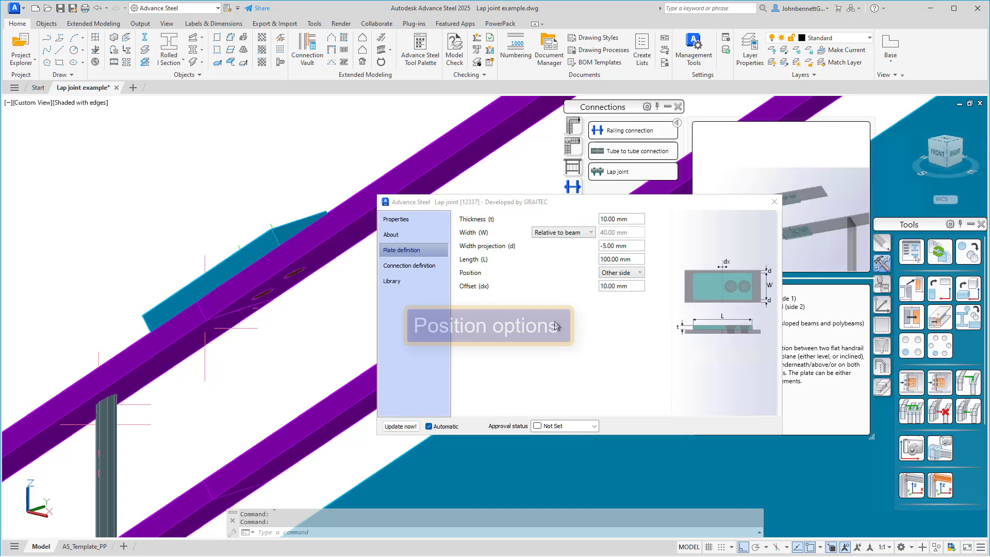
pyautogui.click(619, 274)
pyautogui.click(616, 284)
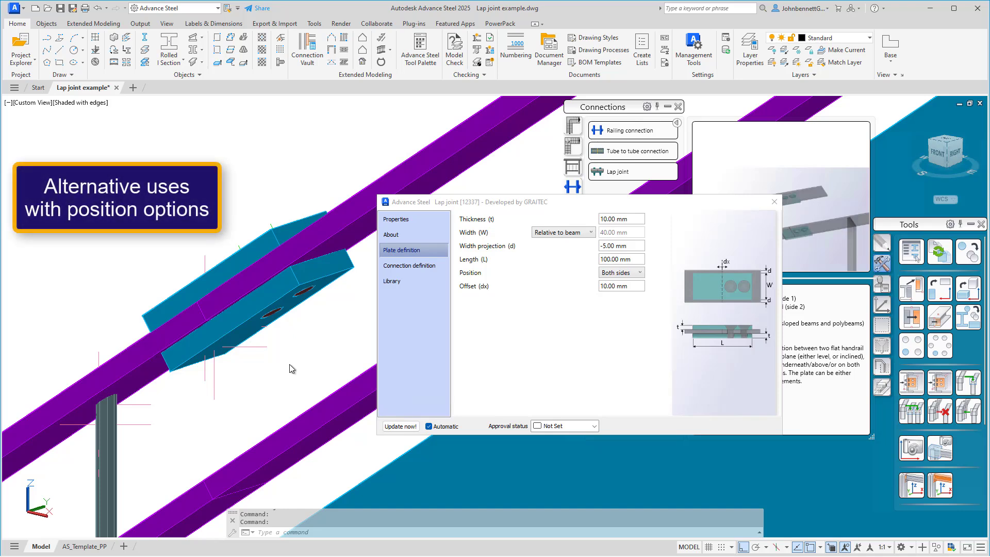
pyautogui.click(627, 274)
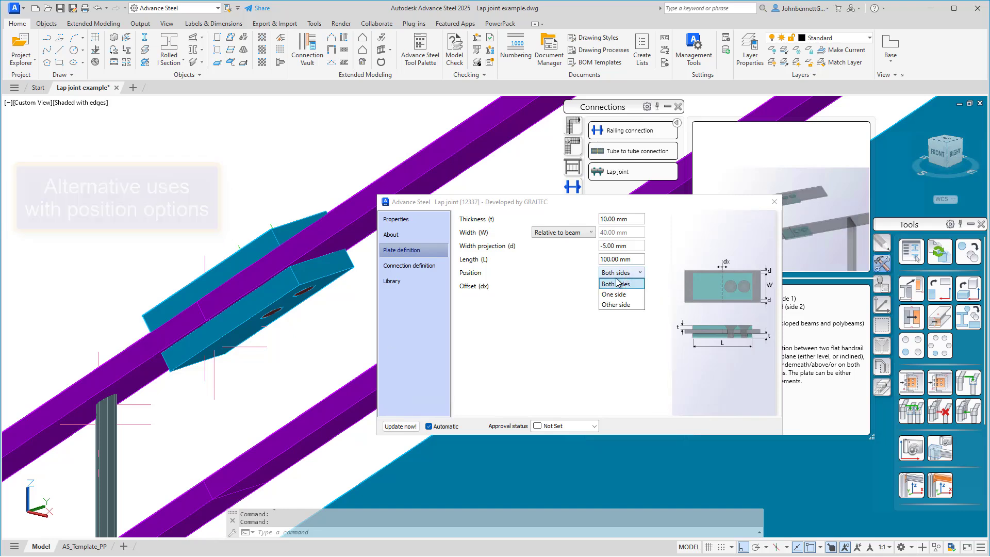
pyautogui.click(614, 295)
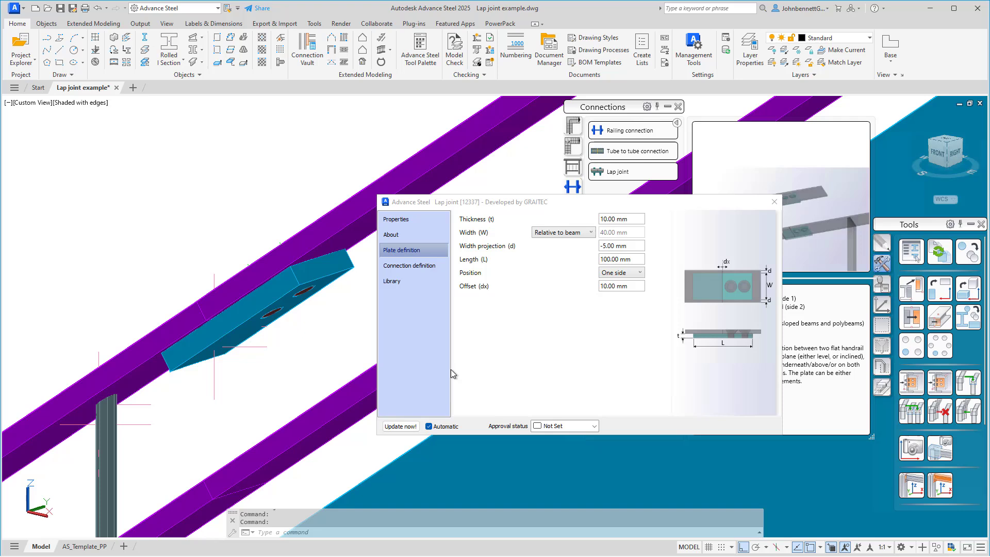
pyautogui.click(626, 273)
pyautogui.click(551, 309)
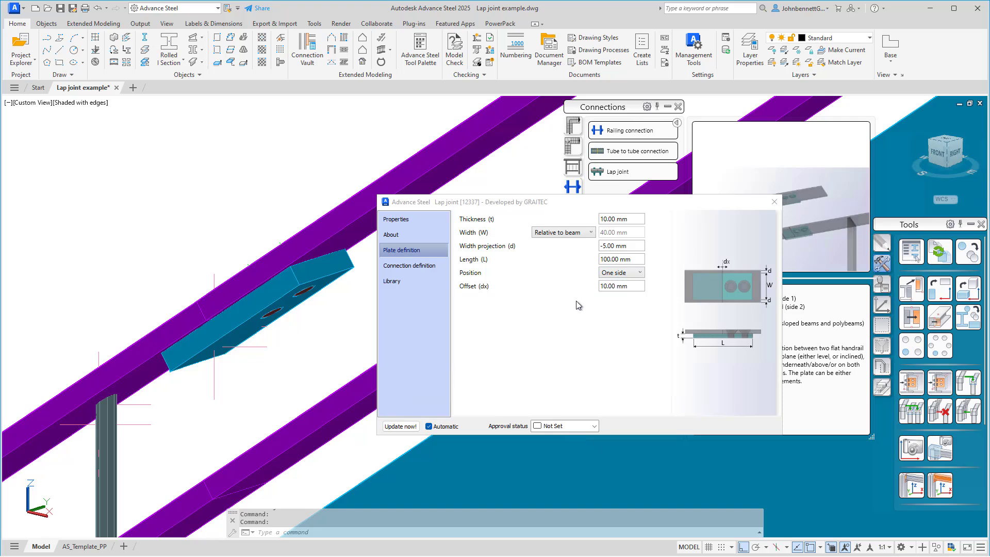
# - Try a plate offset (dx) of 5 mm and return it to 10 mm
pyautogui.click(626, 285)
pyautogui.write('5')
pyautogui.press('Tab')
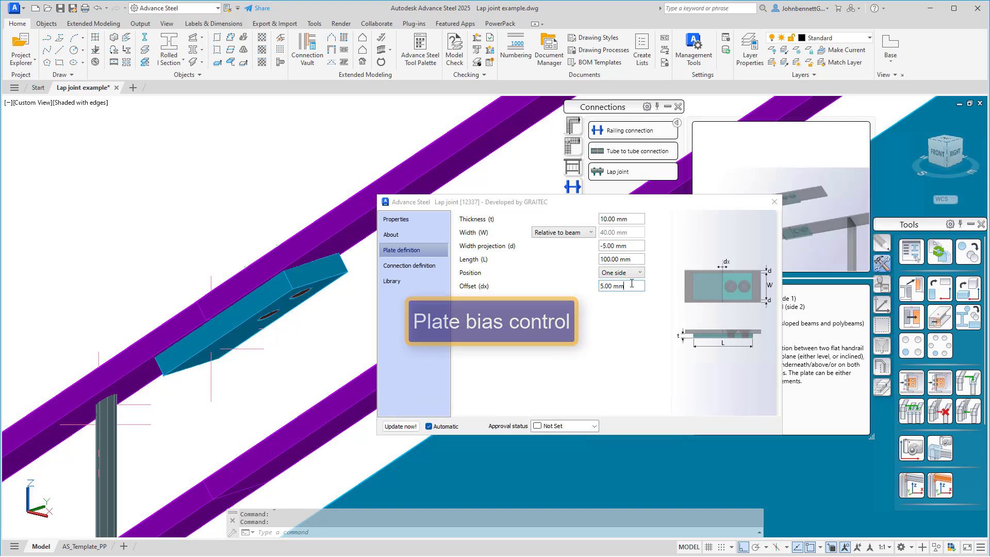
pyautogui.hotkey('ctrl', 'a')
pyautogui.write('10')
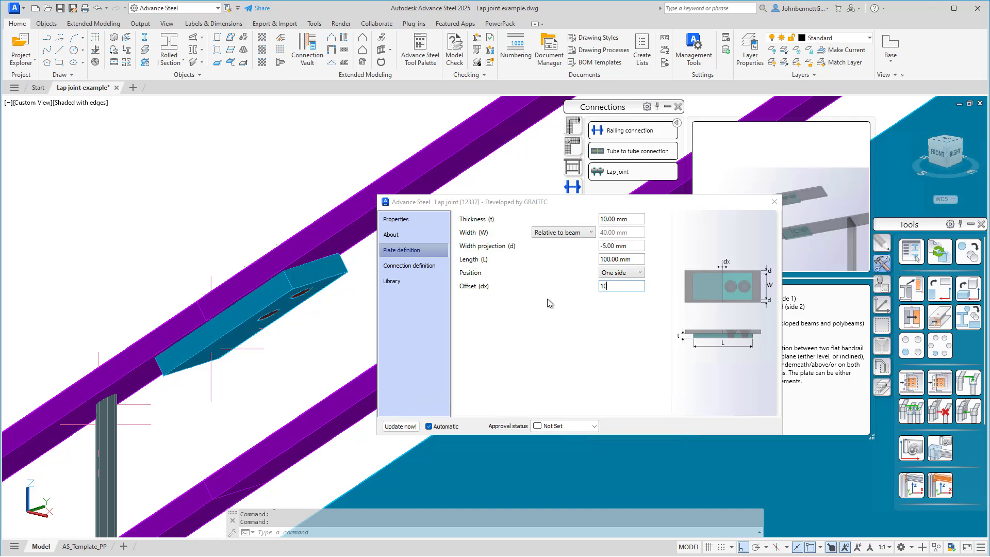
pyautogui.press('Tab')
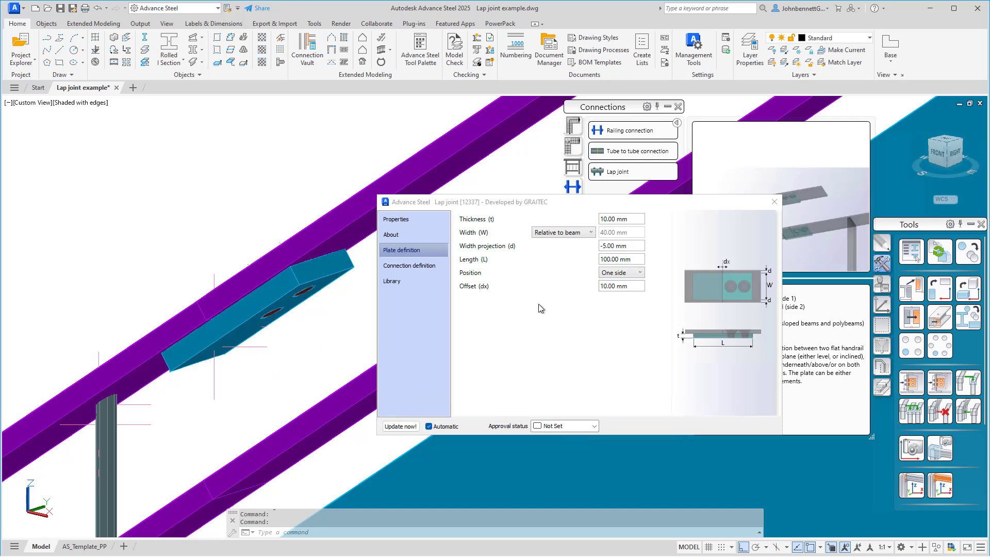
# - Review the Side 1 connection type choices and the weld size and weld type options
pyautogui.click(423, 268)
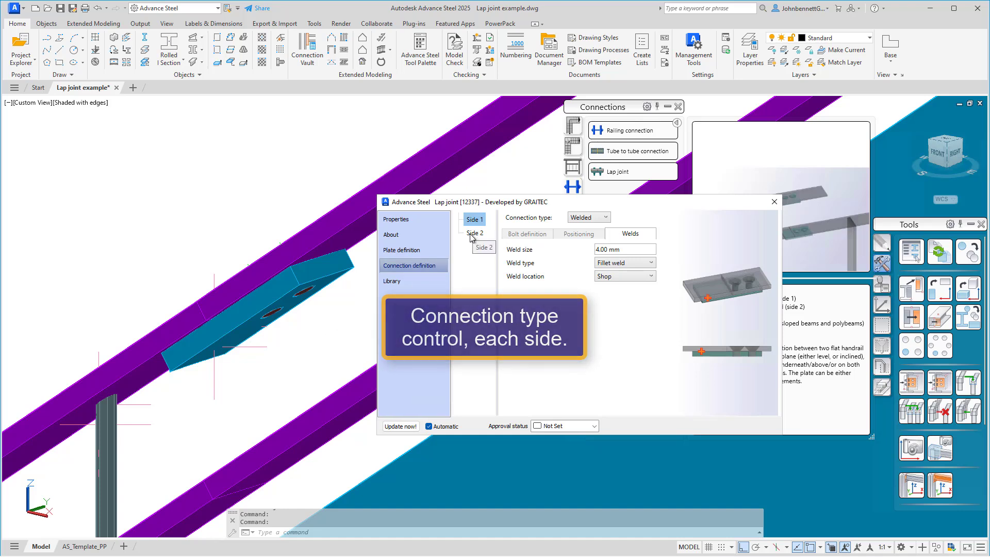
pyautogui.click(595, 219)
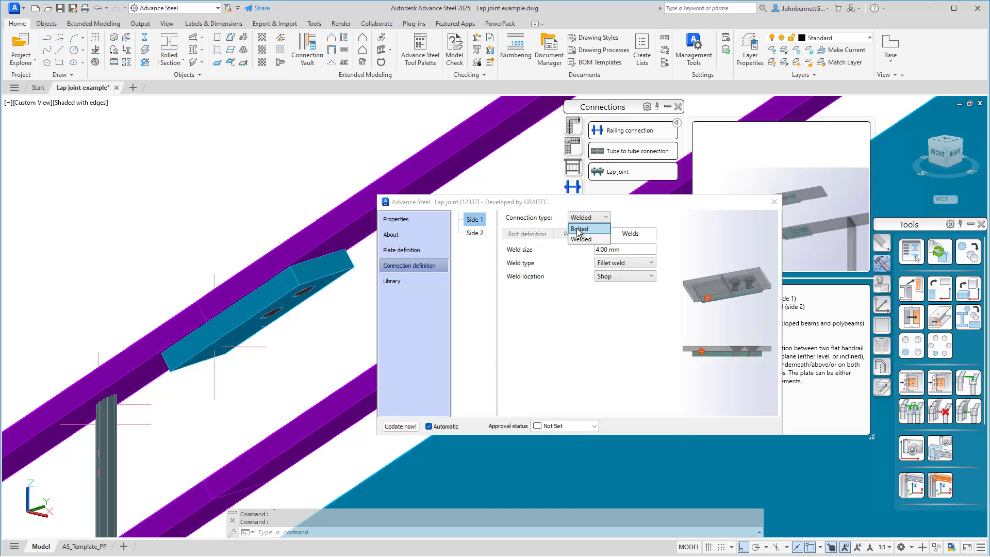
pyautogui.click(557, 289)
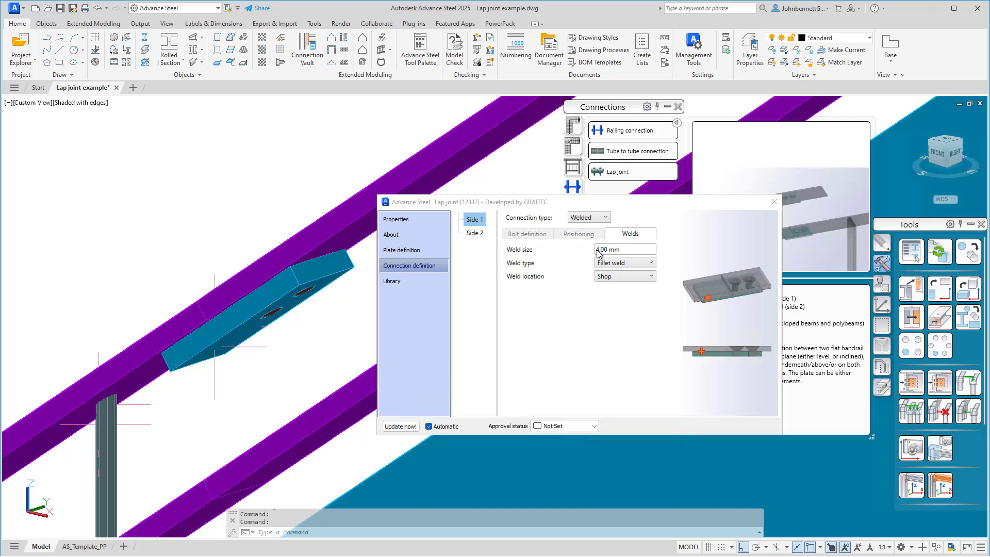
pyautogui.moveTo(627, 249); pyautogui.dragTo(586, 262)
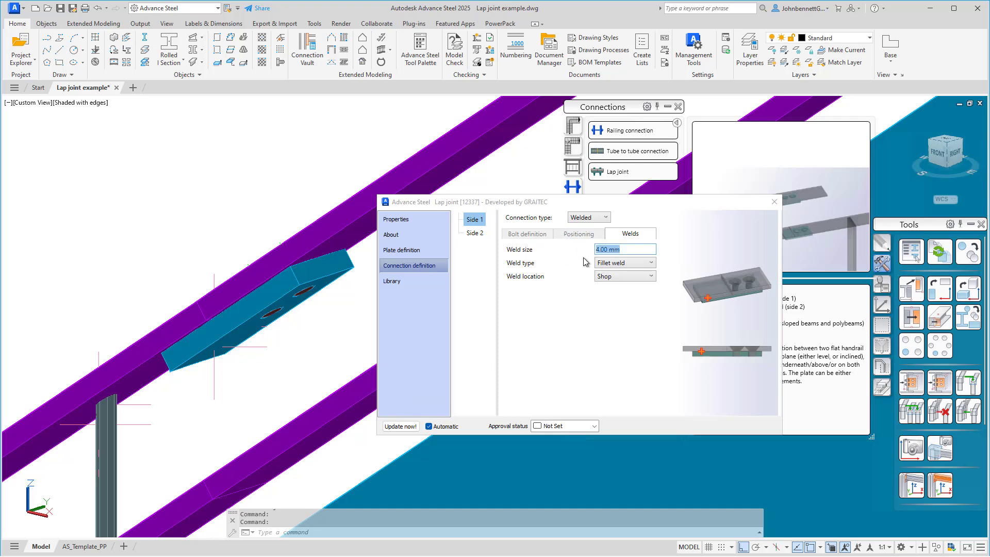
pyautogui.click(619, 263)
pyautogui.click(572, 332)
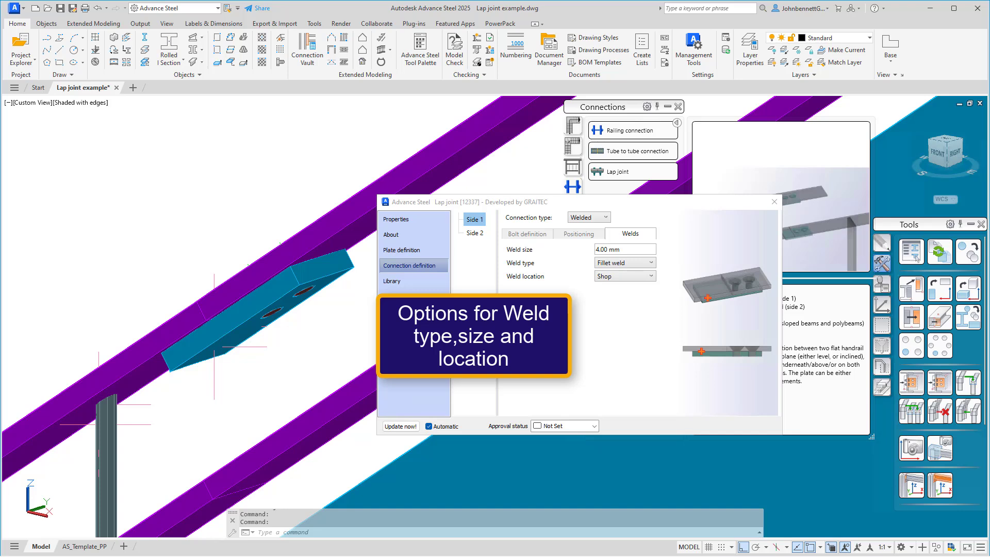
# - Keep the Side 2 connection type as Bolted and set its bolt diameter to 8 mm
pyautogui.click(479, 249)
pyautogui.click(475, 233)
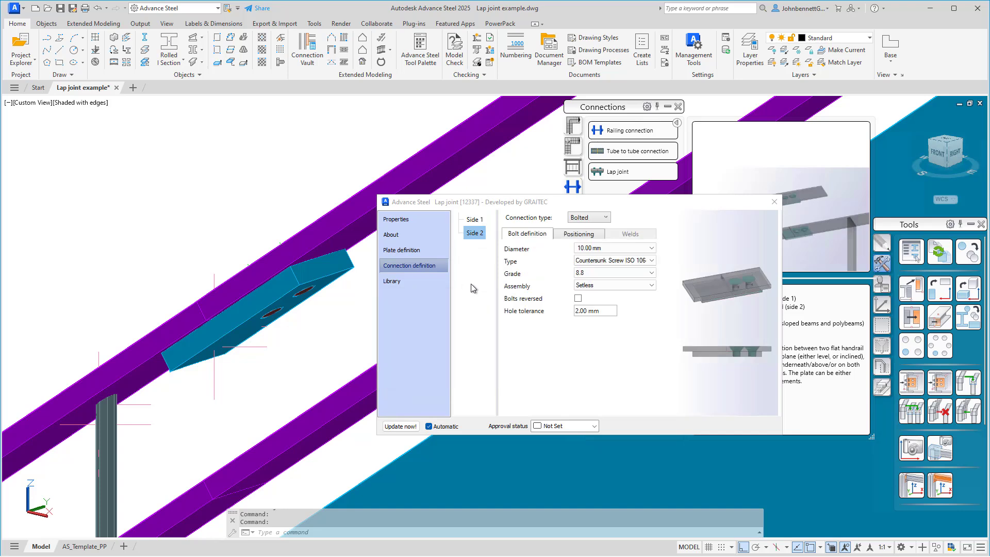
pyautogui.click(580, 219)
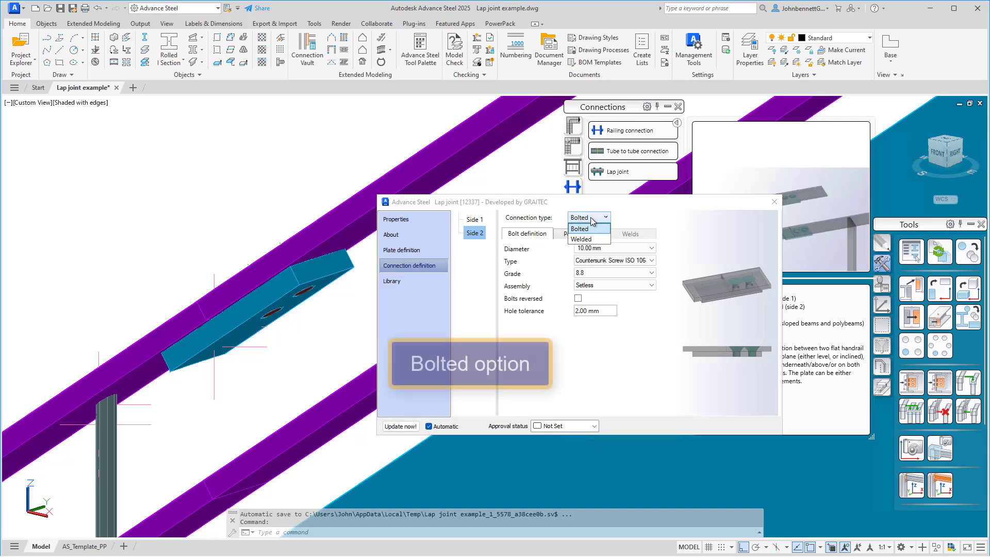
pyautogui.click(588, 229)
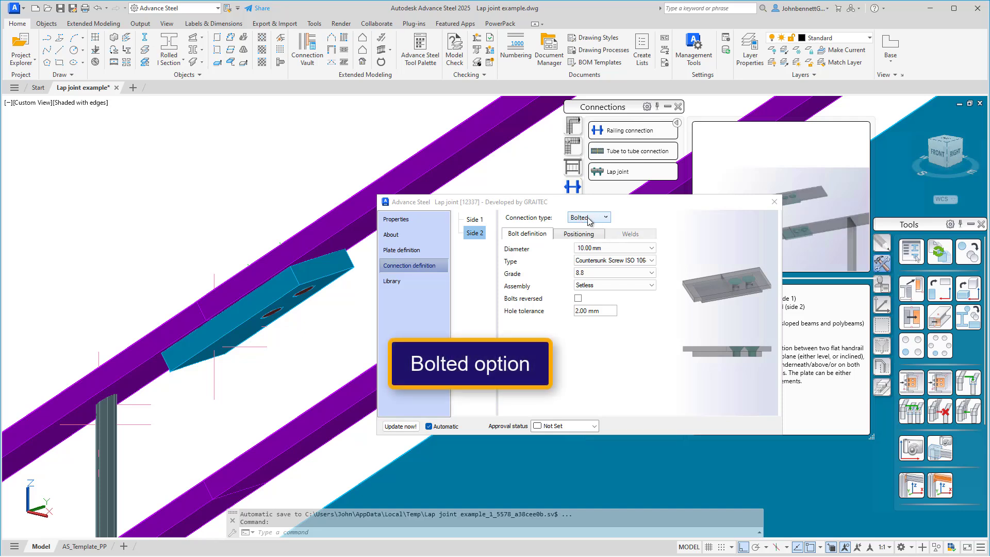
pyautogui.click(612, 250)
pyautogui.click(593, 269)
# - Look through the available bolt types and assemblies for Side 2
pyautogui.click(645, 260)
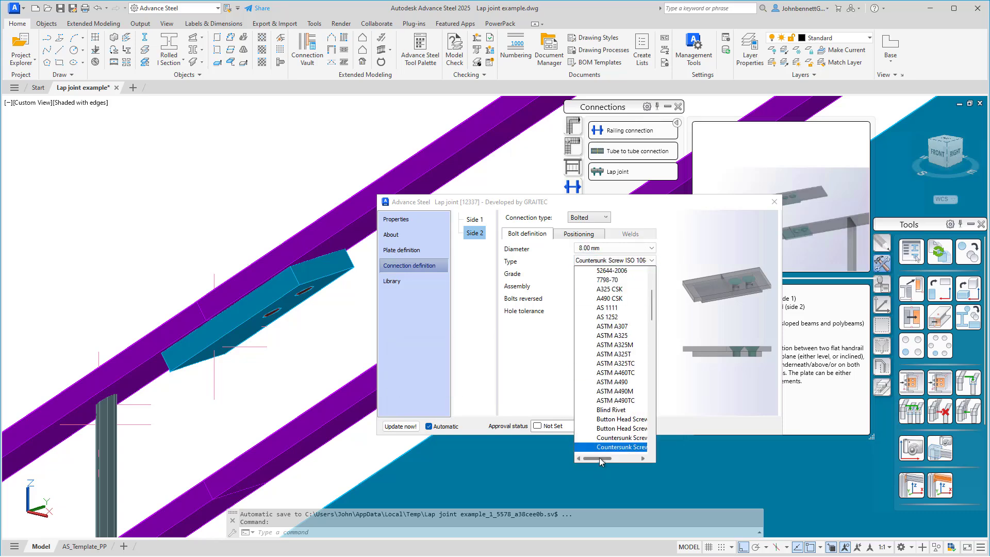
pyautogui.click(675, 392)
pyautogui.click(646, 287)
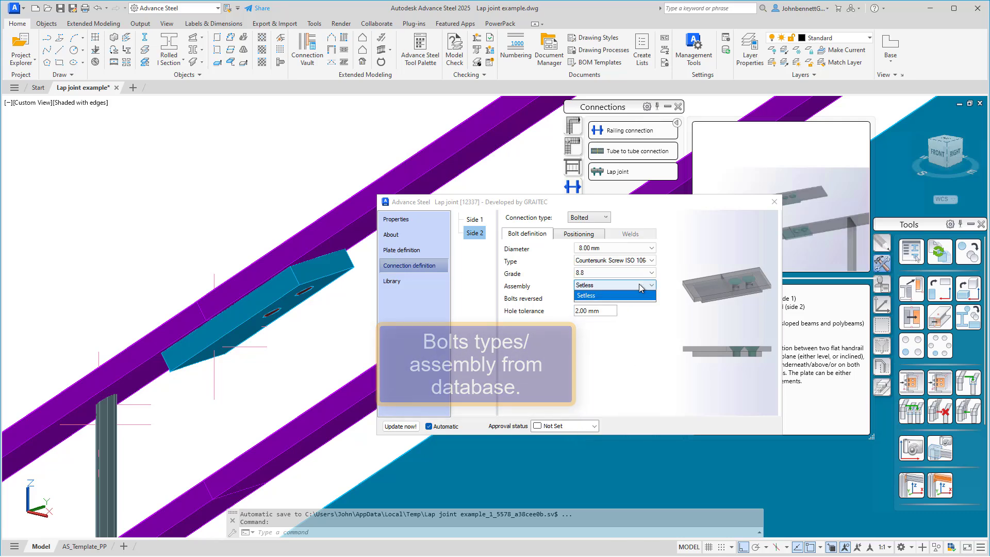
pyautogui.click(563, 368)
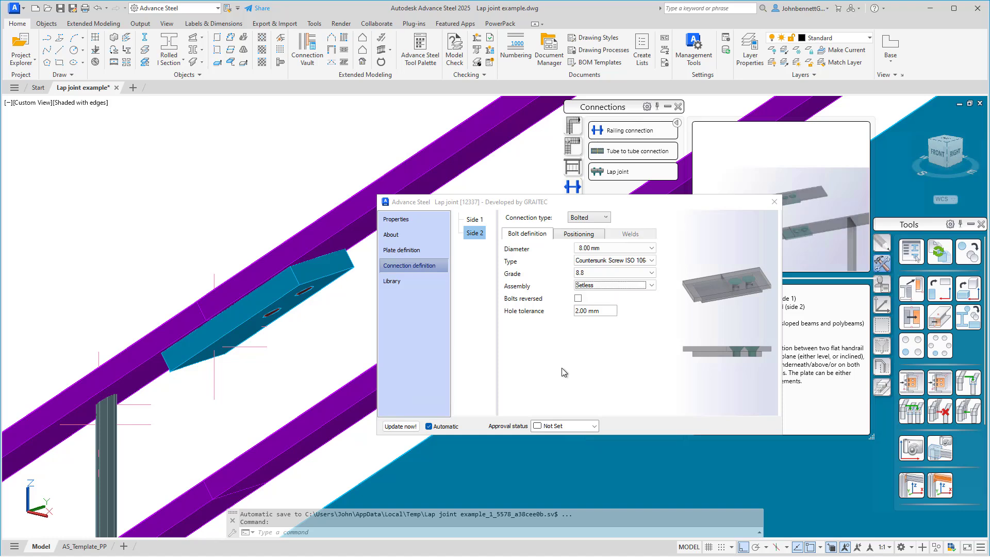
# - Try reversing the Side 2 bolts and switch the reversal back off
pyautogui.click(579, 300)
pyautogui.click(578, 299)
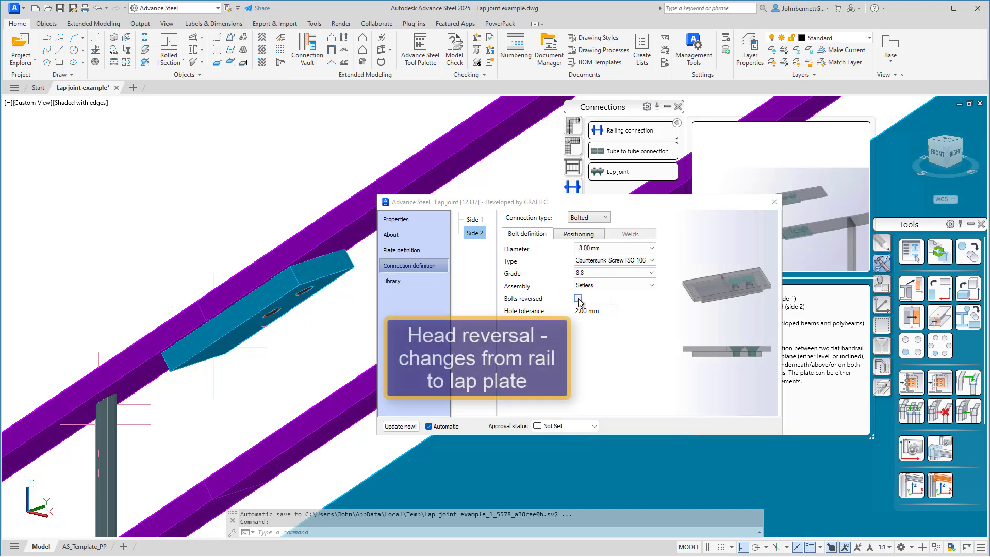
pyautogui.click(578, 299)
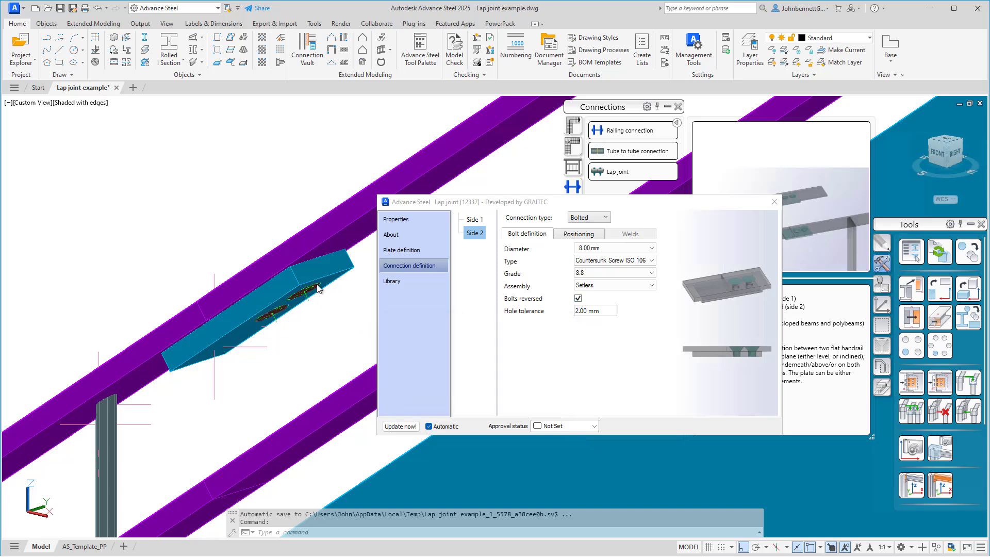
pyautogui.click(578, 299)
# - Try a single bolt column on Side 2 and return the number of columns (n2) to 2
pyautogui.click(571, 237)
pyautogui.press('Tab')
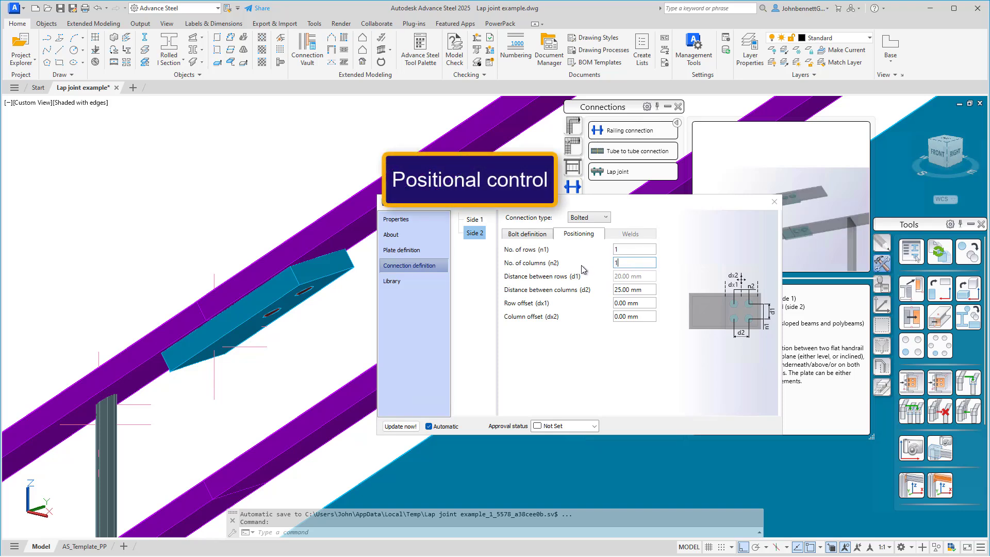
pyautogui.click(536, 315)
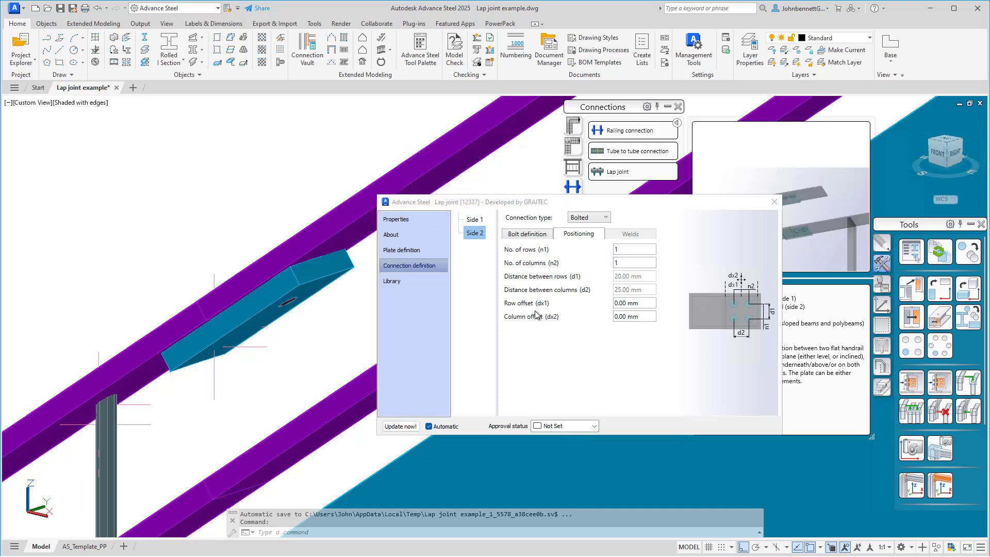
pyautogui.click(638, 262)
pyautogui.click(606, 265)
# - Try a distance between bolt columns (d2) of 20 mm and return it to 25 mm
pyautogui.doubleClick(632, 289)
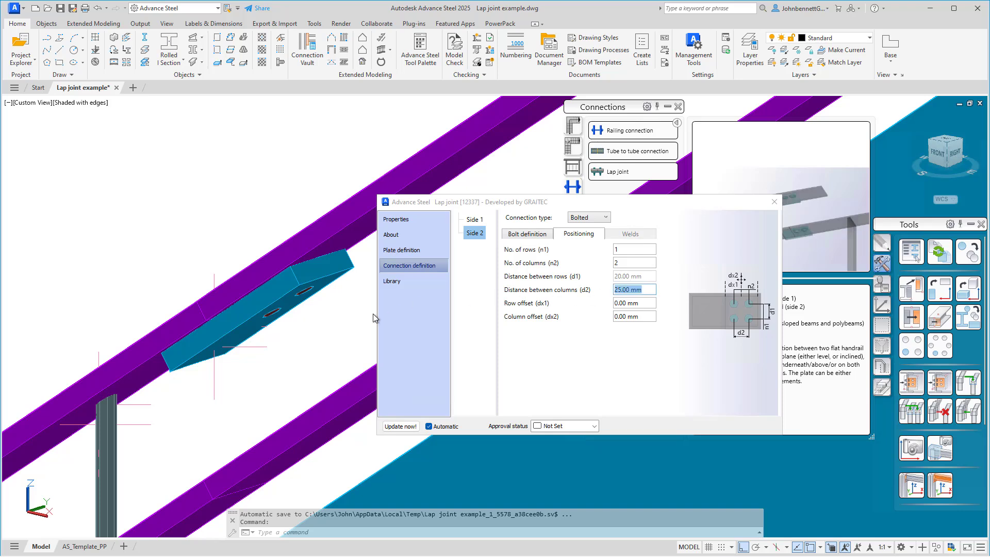
pyautogui.write('20')
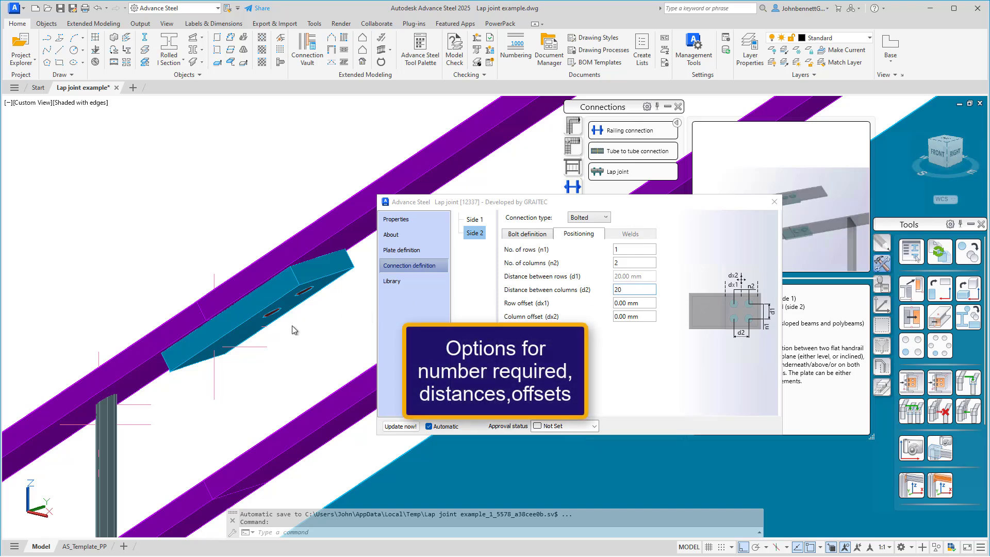
pyautogui.press('Return')
pyautogui.doubleClick(654, 291)
pyautogui.write('25')
pyautogui.press('Tab')
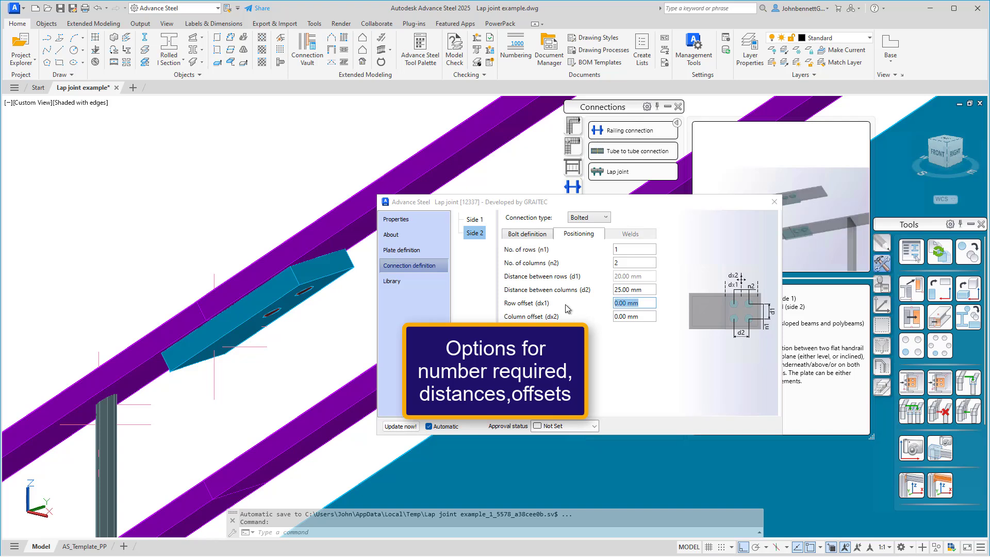
# - Try a bolt row offset (dx1) and column offset (dx2) of 5 mm each, returning both to 0
pyautogui.write('5')
pyautogui.press('Return')
pyautogui.write('0')
pyautogui.press('Return')
pyautogui.click(638, 318)
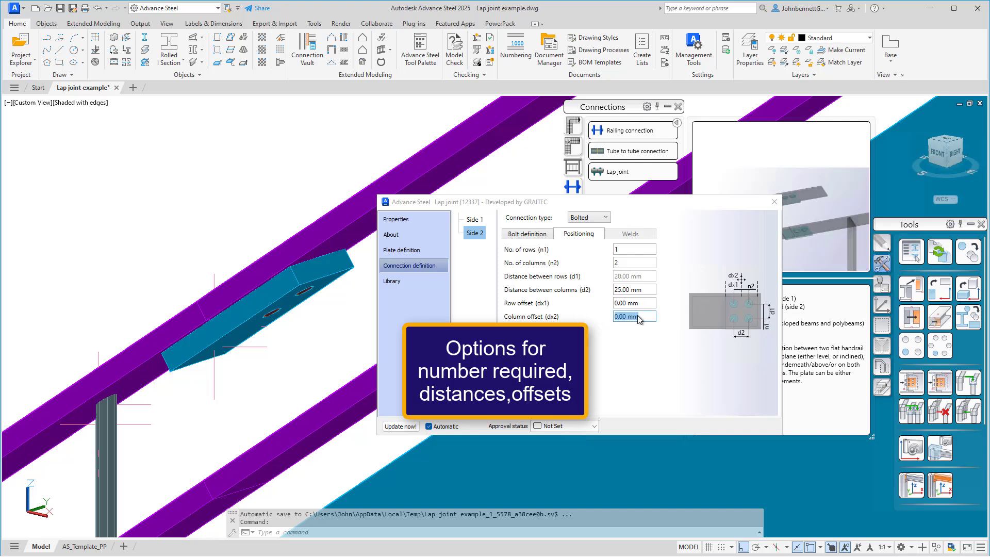
pyautogui.write('5')
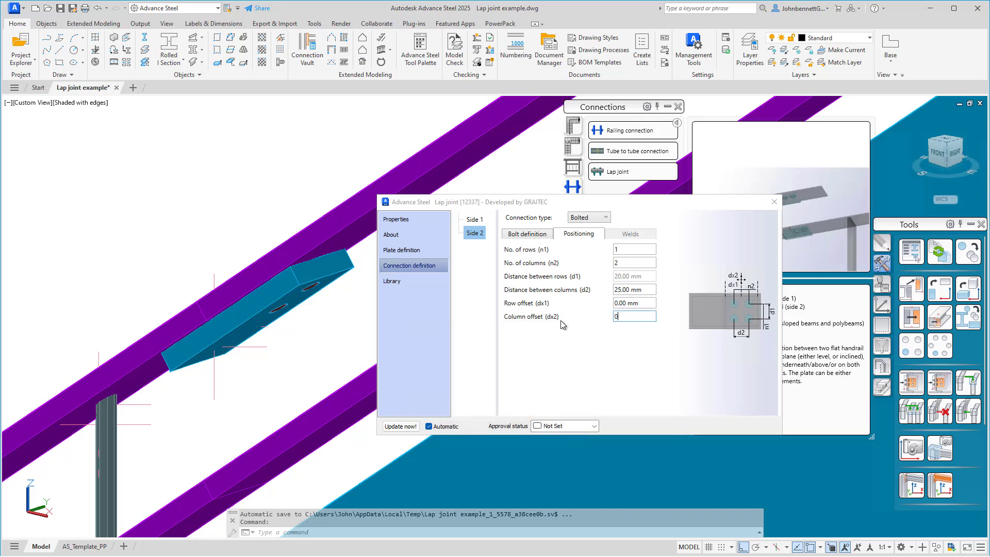
# - Look at the joint's template library and its template saving option without saving a template
pyautogui.click(389, 284)
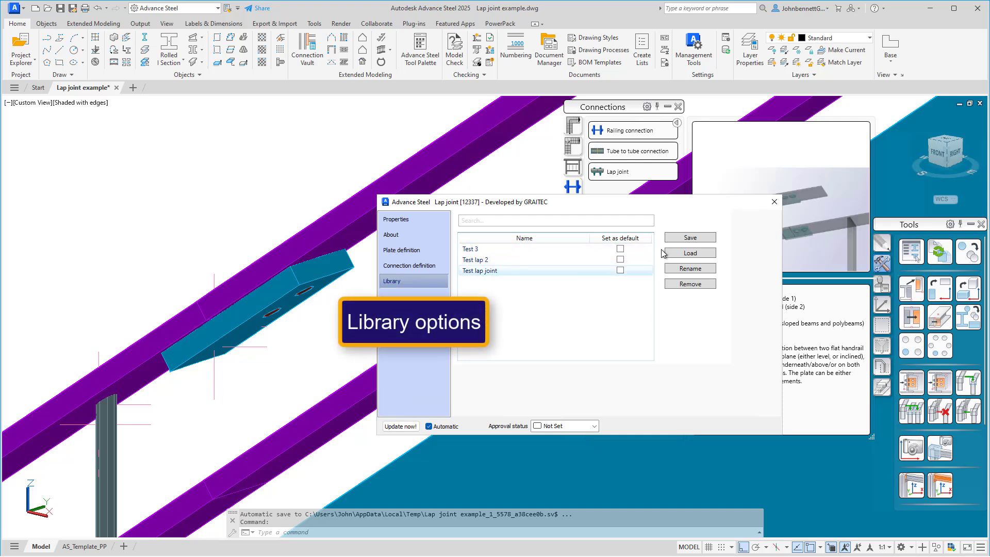
pyautogui.click(683, 239)
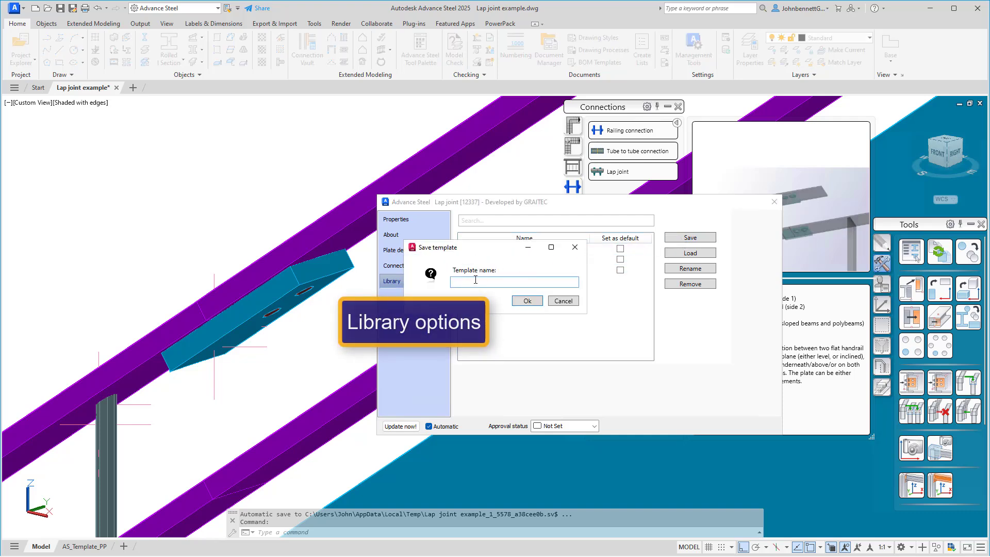
pyautogui.click(563, 301)
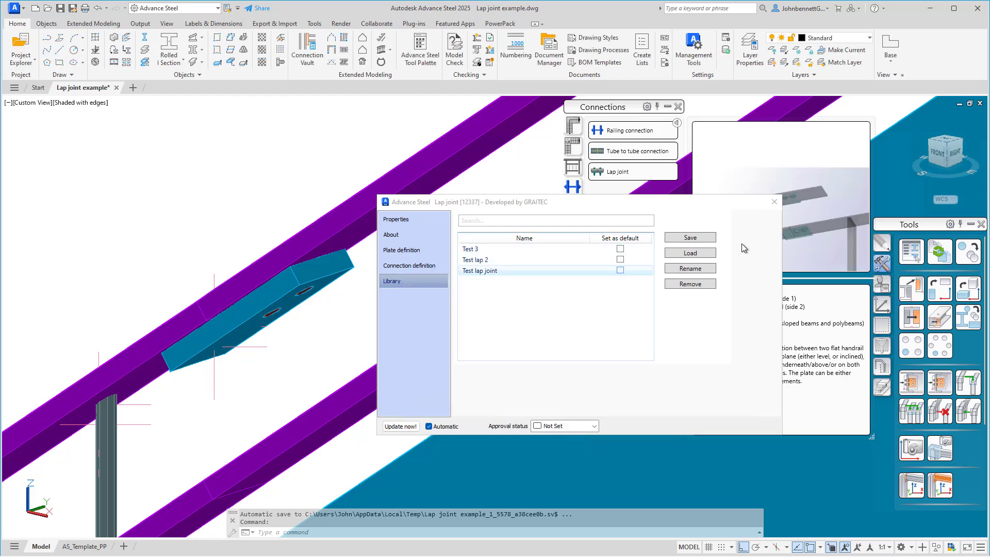
# - Collapse the Stairs and Railings palette and close the Lap joint dialog
pyautogui.click(668, 106)
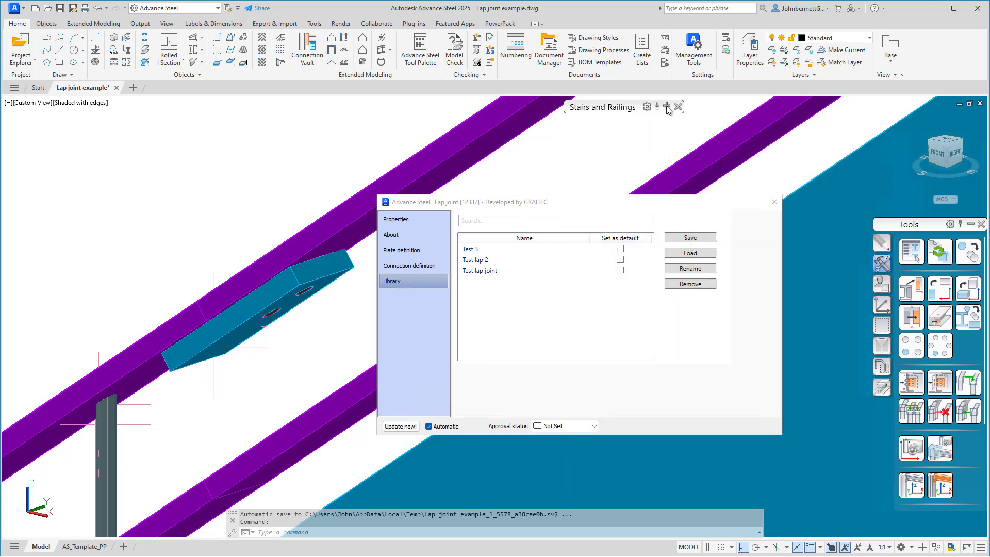
pyautogui.click(774, 202)
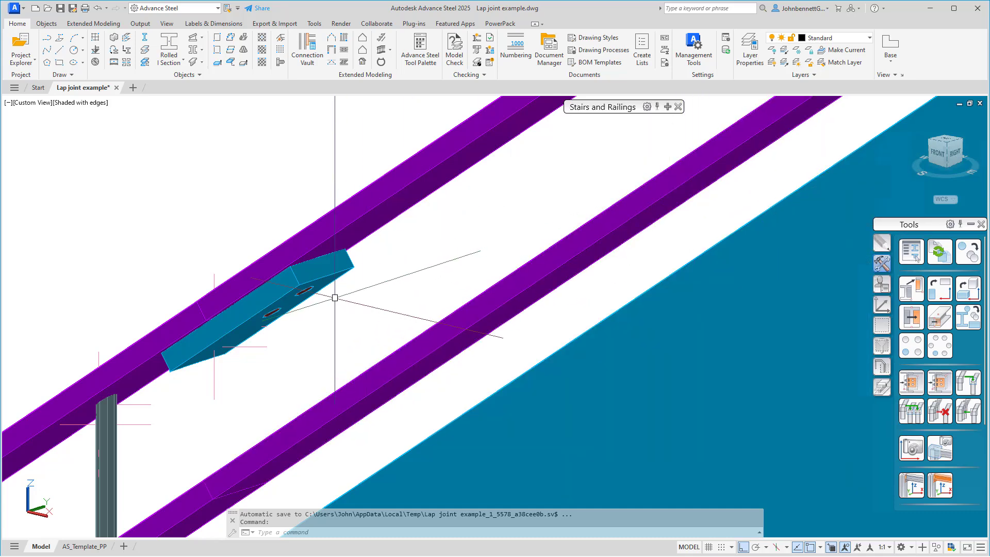
# - Copy the upper rail's lap joint to the two adjoining sections of the lower rail
pyautogui.keyDown('shift'); pyautogui.moveTo(294, 317); pyautogui.dragTo(280, 234, button='middle'); pyautogui.keyUp('shift')
pyautogui.press('Escape')
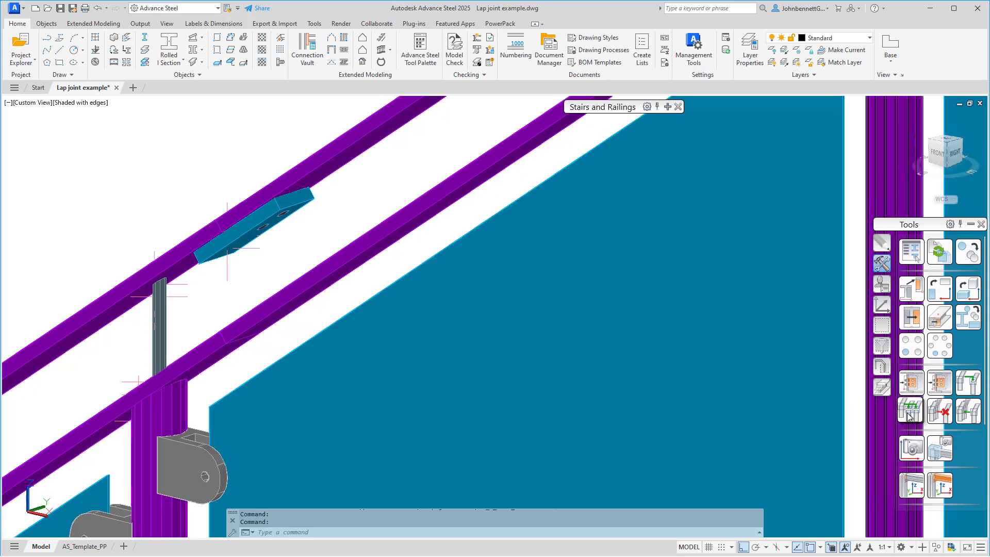
pyautogui.click(908, 386)
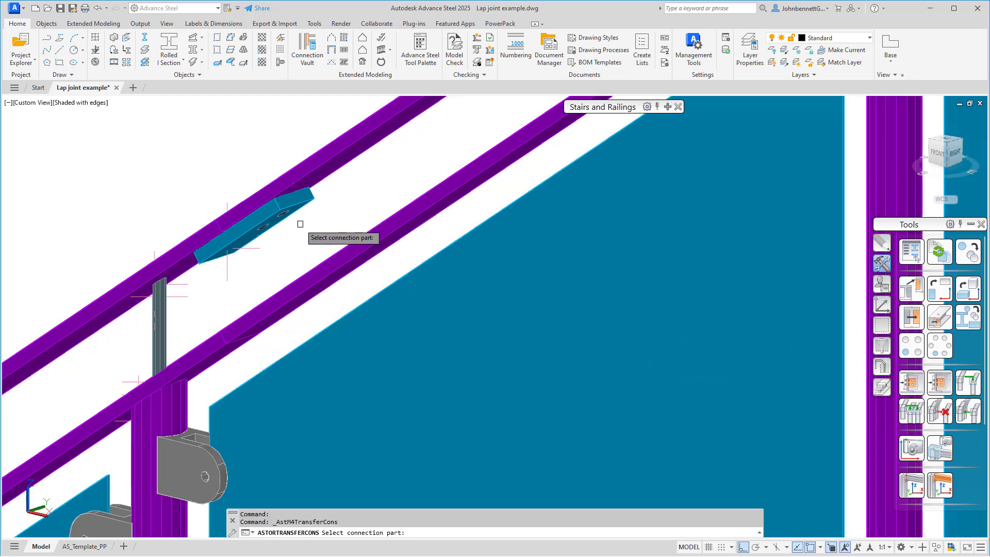
pyautogui.click(304, 205)
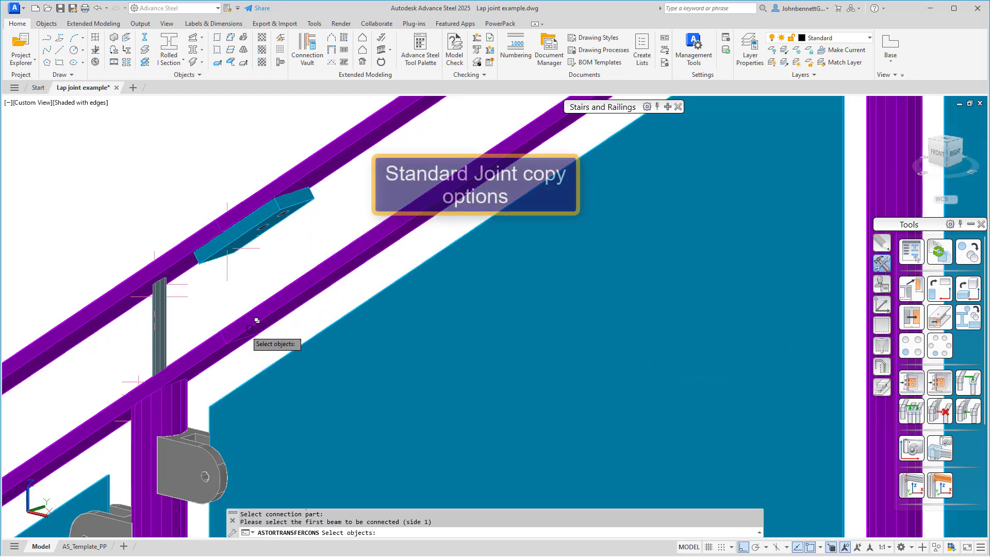
pyautogui.click(195, 349)
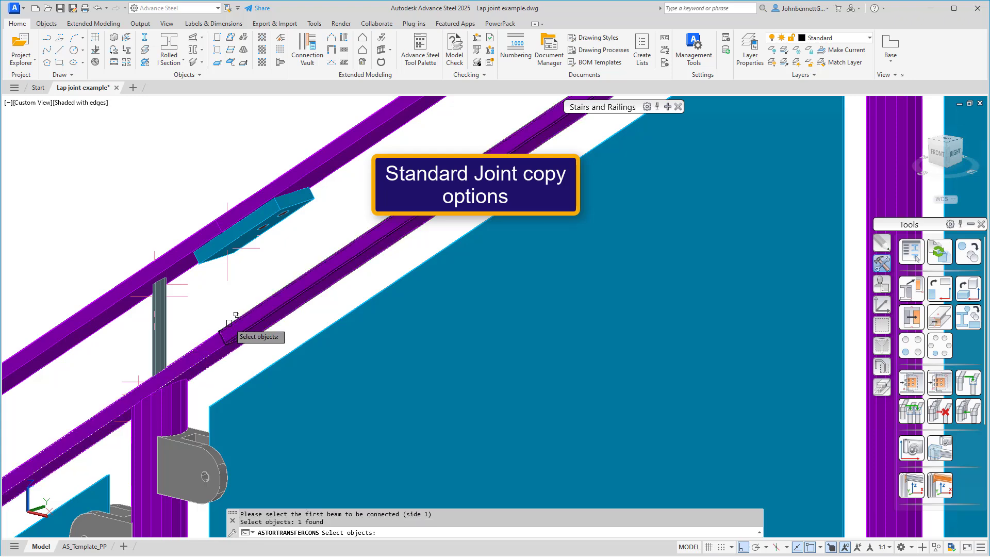
pyautogui.press('Return')
pyautogui.click(244, 313)
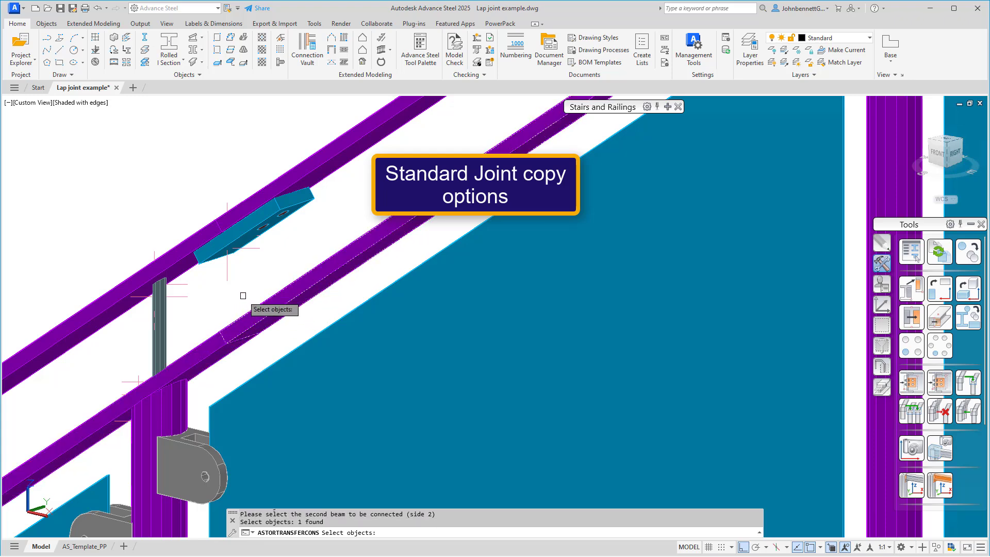
pyautogui.press('Return')
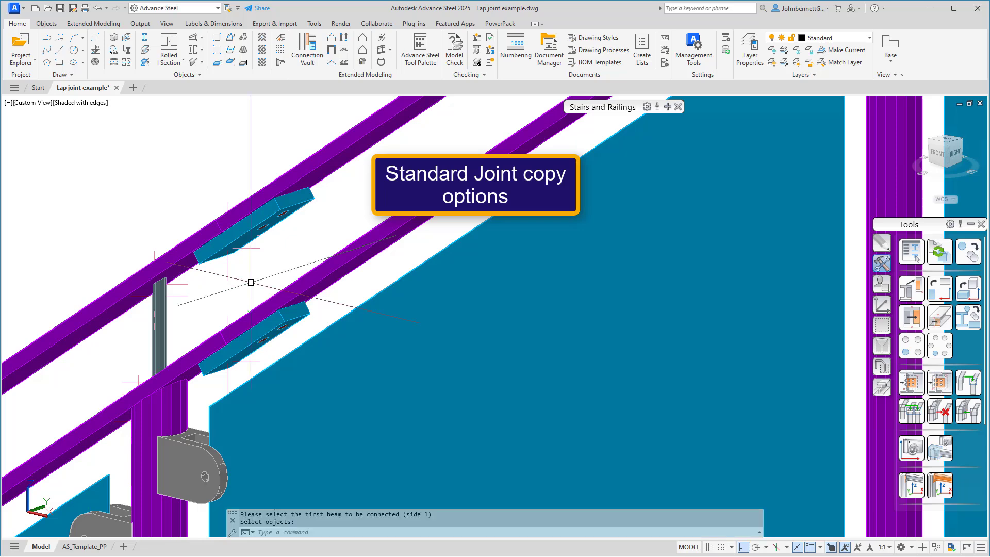
# - Start a multiple joint copy with the lap joint on the lower of the two rails as source
pyautogui.click(940, 383)
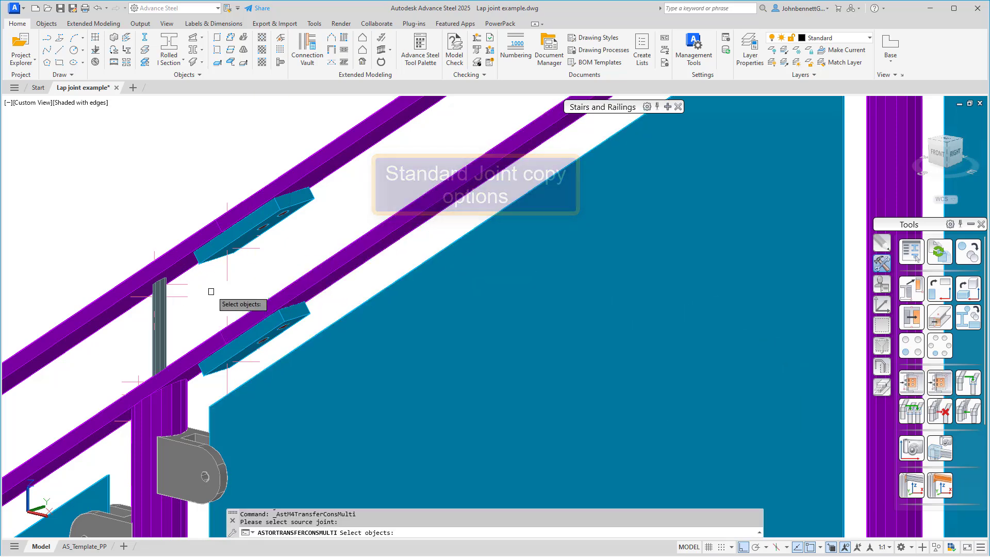
pyautogui.click(301, 320)
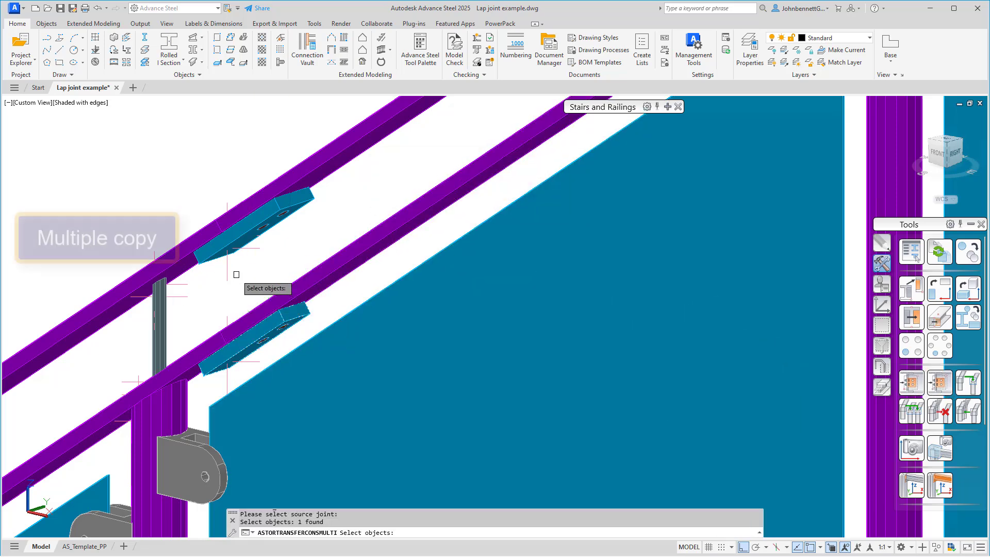
pyautogui.press('Return')
# - Choose the four first-side sections: the lower flight's bottom rail, and the landing's bottom, middle and top rails beside the post
pyautogui.scroll(-2, 252, 300)
pyautogui.scroll(-3, 252, 301)
pyautogui.moveTo(250, 347); pyautogui.dragTo(283, 172, button='middle')
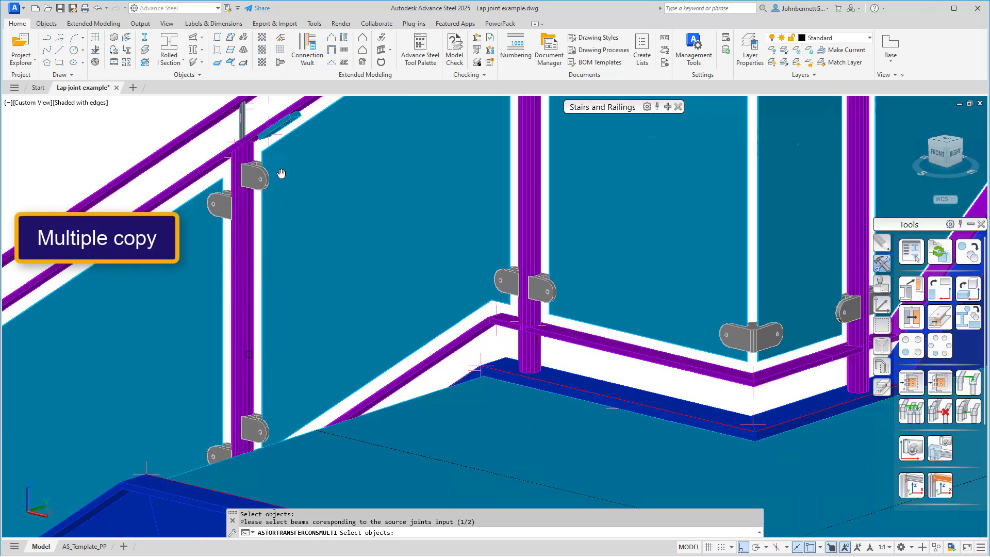
pyautogui.keyDown('shift'); pyautogui.moveTo(278, 366); pyautogui.dragTo(246, 412, button='middle'); pyautogui.keyUp('shift')
pyautogui.click(313, 388)
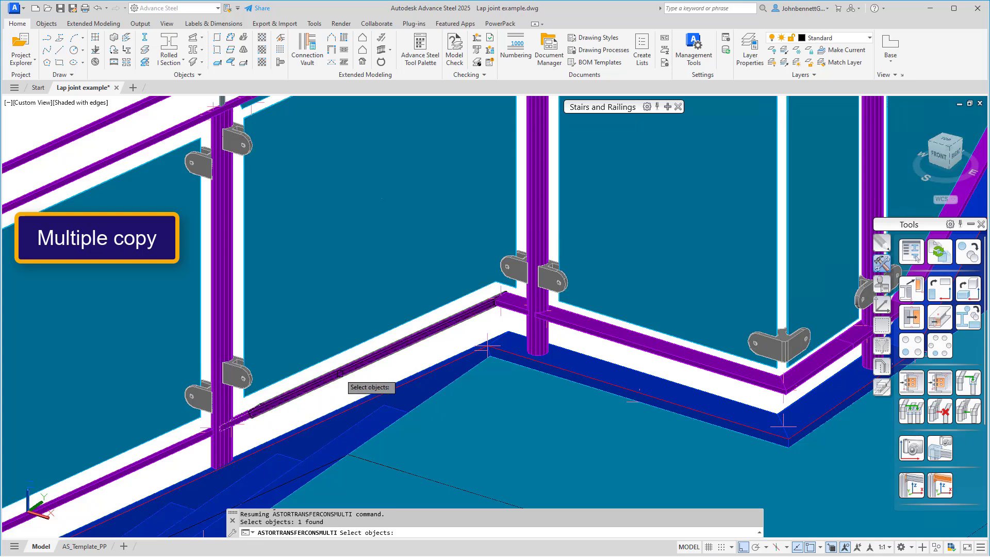
pyautogui.scroll(-3, 356, 379)
pyautogui.scroll(3, 515, 346)
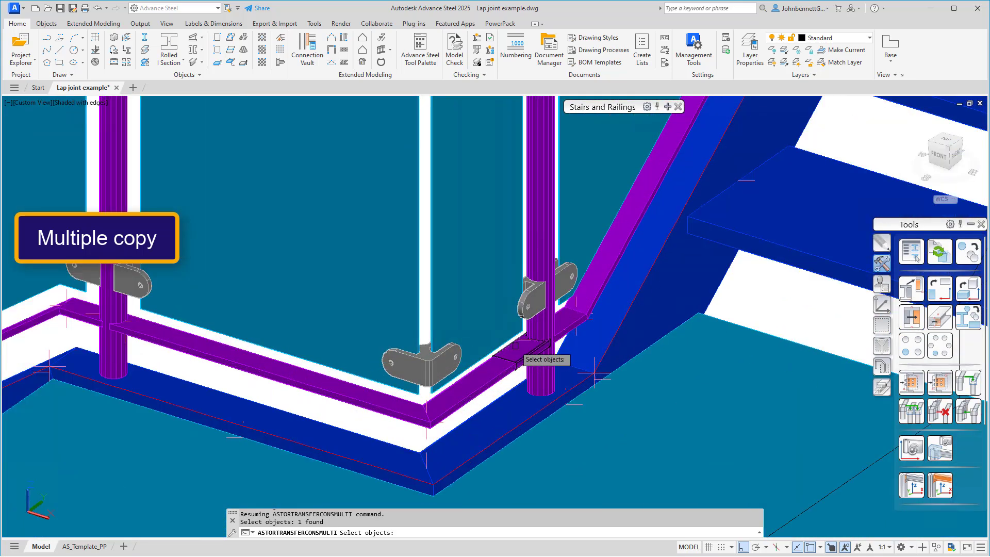
pyautogui.click(508, 347)
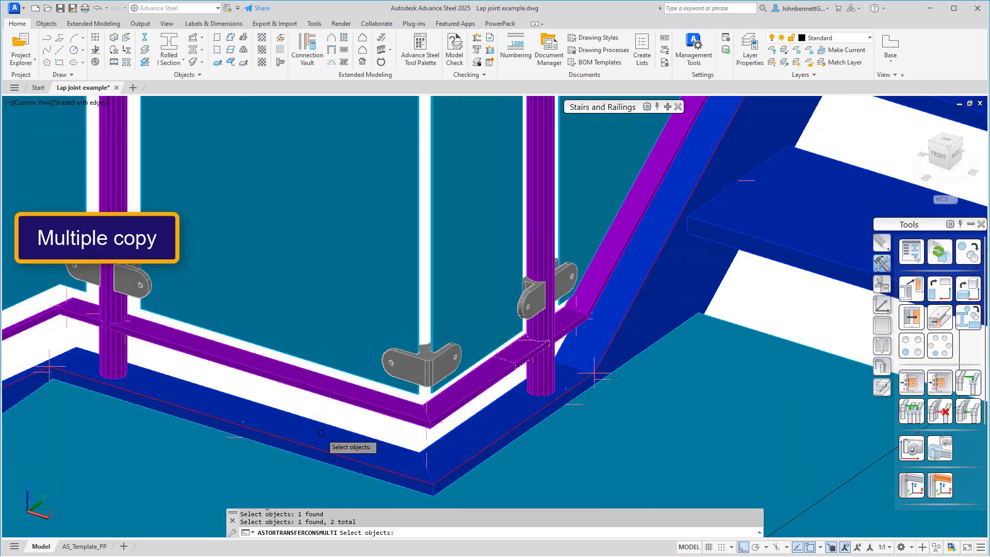
pyautogui.scroll(-2, 393, 309)
pyautogui.keyDown('shift'); pyautogui.moveTo(394, 310); pyautogui.dragTo(453, 343, button='middle'); pyautogui.keyUp('shift')
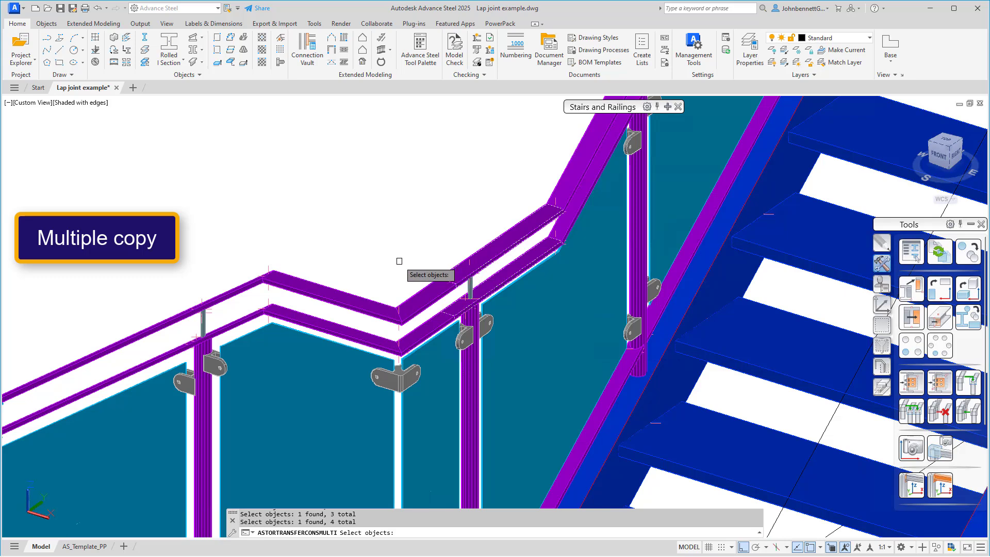
pyautogui.press('Return')
# - Copy the lap joint to all four locations by choosing the matching second-side sections of the top, middle and bottom rails
pyautogui.click(439, 290)
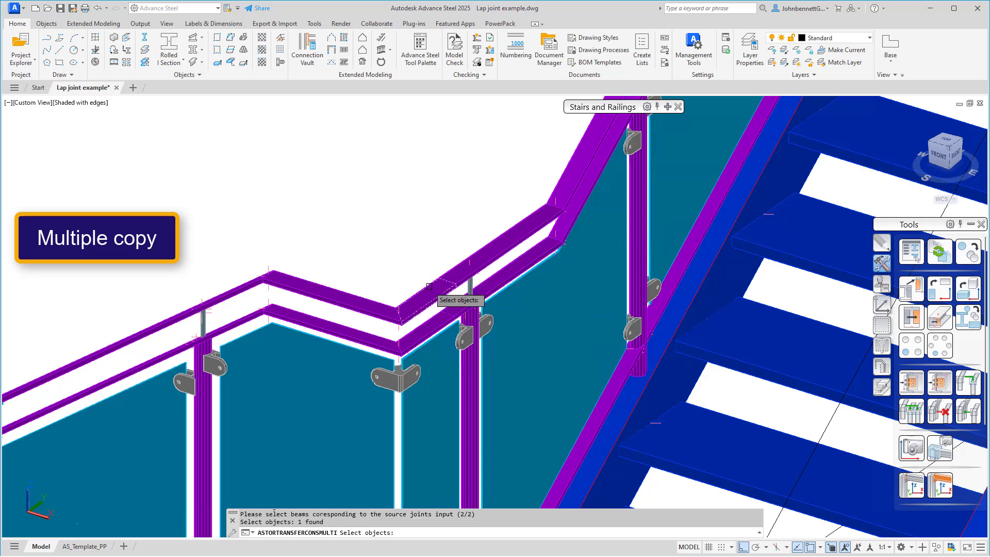
pyautogui.press('Return')
pyautogui.click(433, 317)
pyautogui.scroll(-3, 403, 272)
pyautogui.moveTo(389, 256); pyautogui.dragTo(343, 122, button='middle')
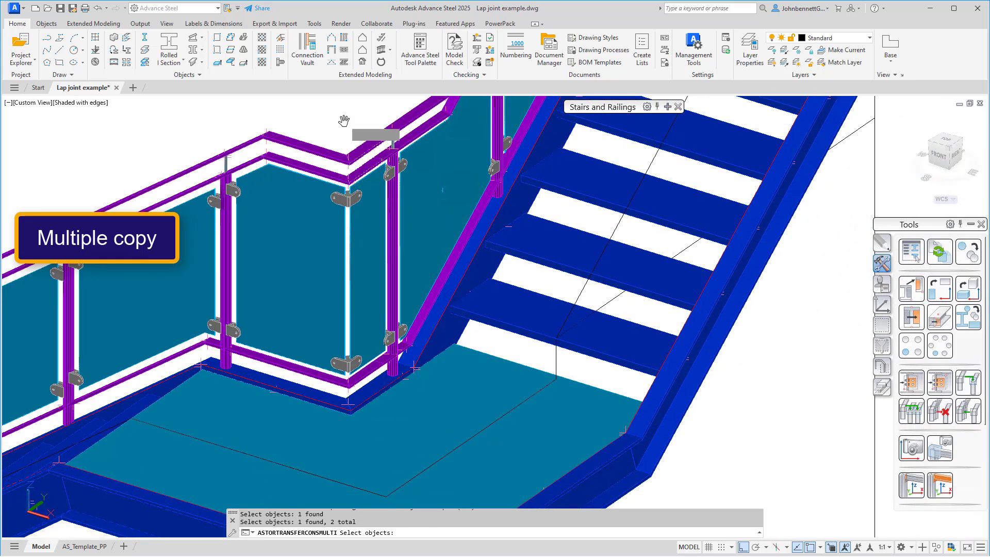
pyautogui.scroll(3, 385, 392)
pyautogui.click(385, 391)
pyautogui.scroll(2, 377, 482)
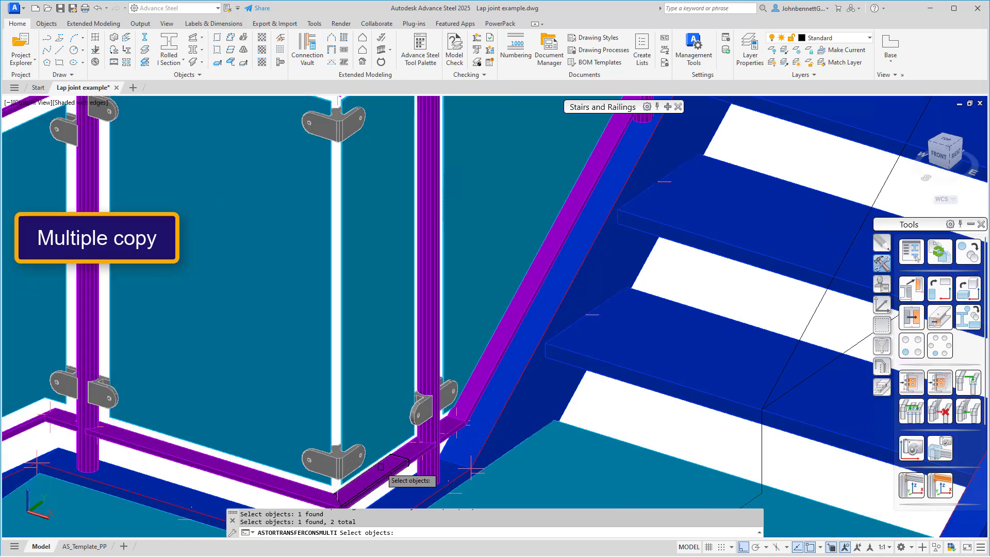
pyautogui.scroll(-3, 243, 413)
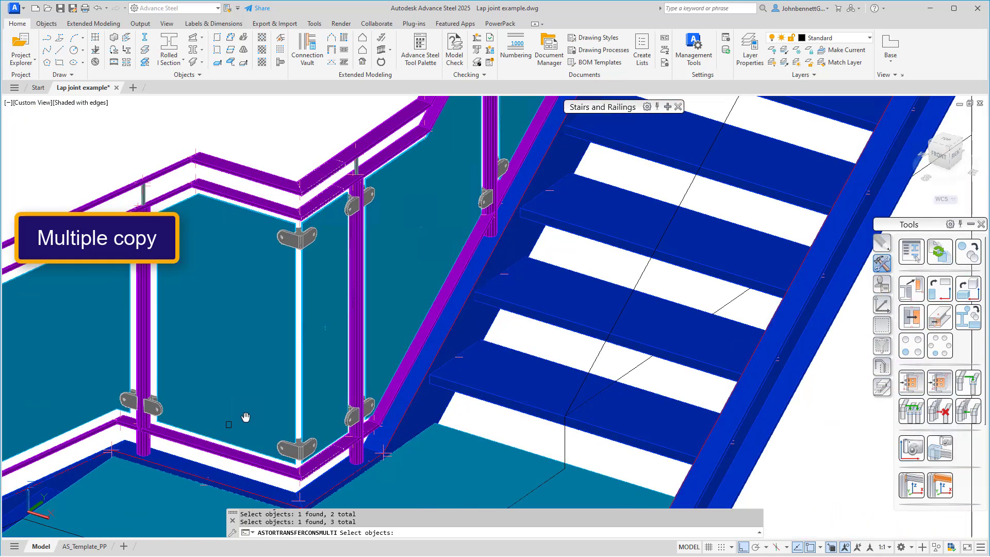
pyautogui.scroll(3, 559, 247)
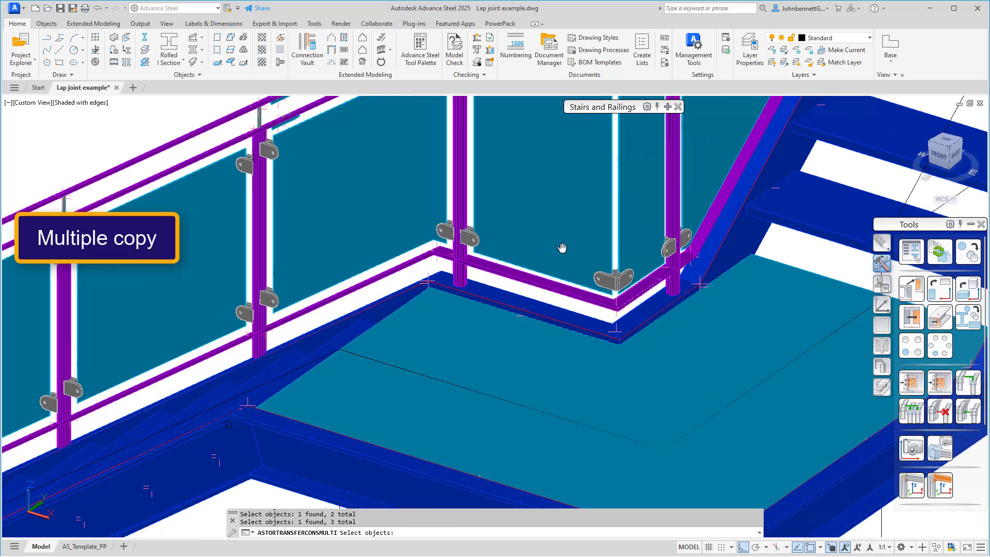
pyautogui.click(289, 313)
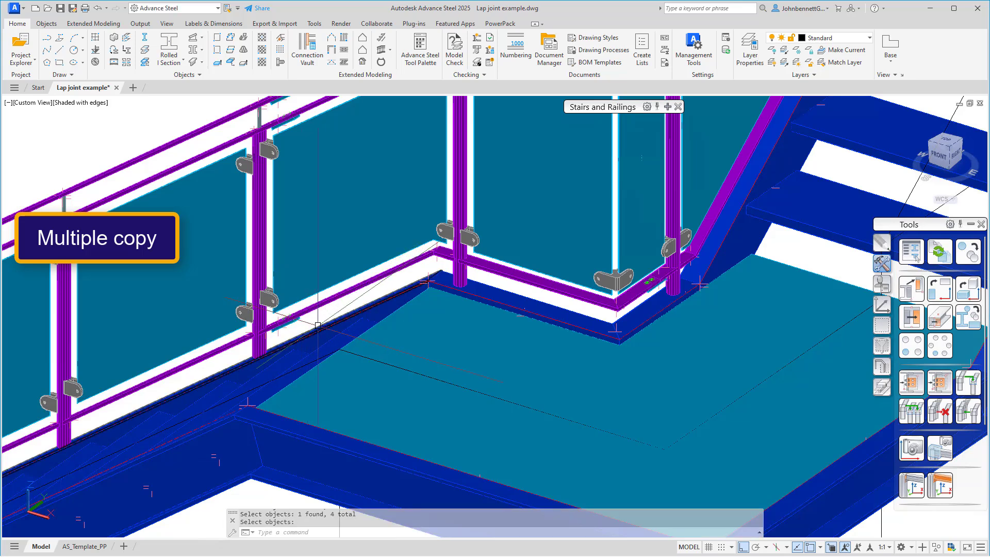
# - Examine the copied lap joints on the lower flight's bottom rail and on the landing's top, middle and bottom rails
pyautogui.moveTo(327, 317); pyautogui.dragTo(288, 333, button='middle')
pyautogui.press('Escape')
pyautogui.scroll(4, 284, 332)
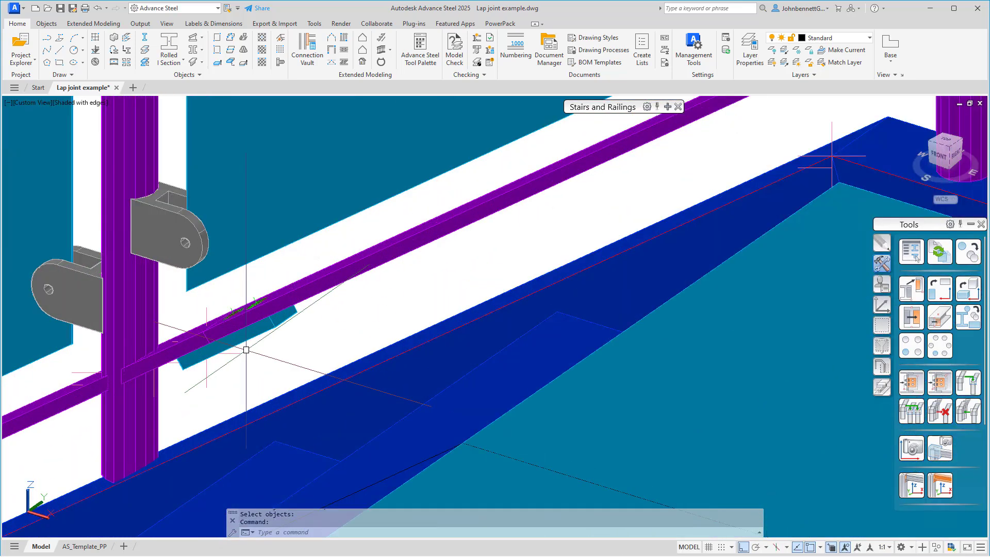
pyautogui.scroll(-3, 265, 350)
pyautogui.moveTo(538, 287); pyautogui.dragTo(427, 233, button='middle')
pyautogui.scroll(6, 450, 154)
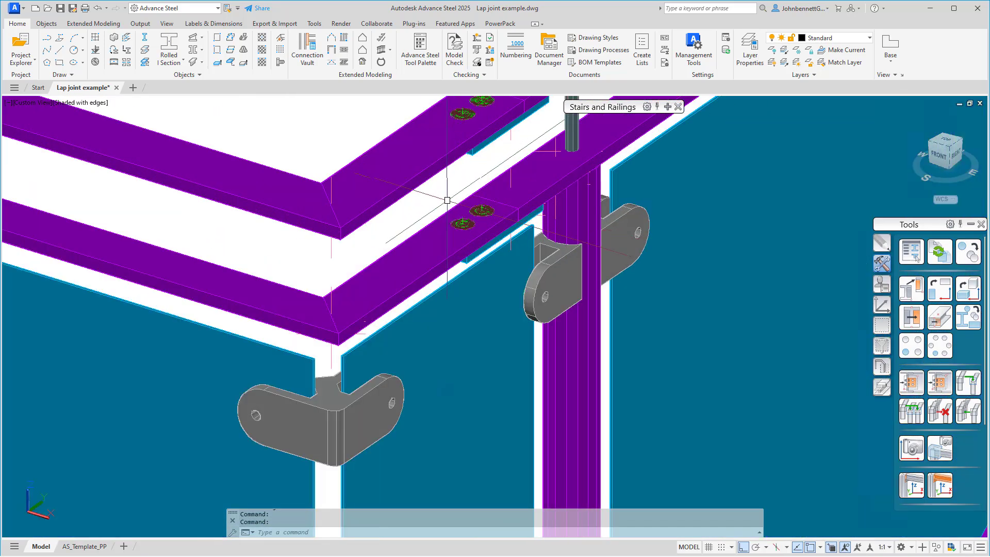
pyautogui.scroll(-5, 439, 205)
pyautogui.scroll(4, 415, 350)
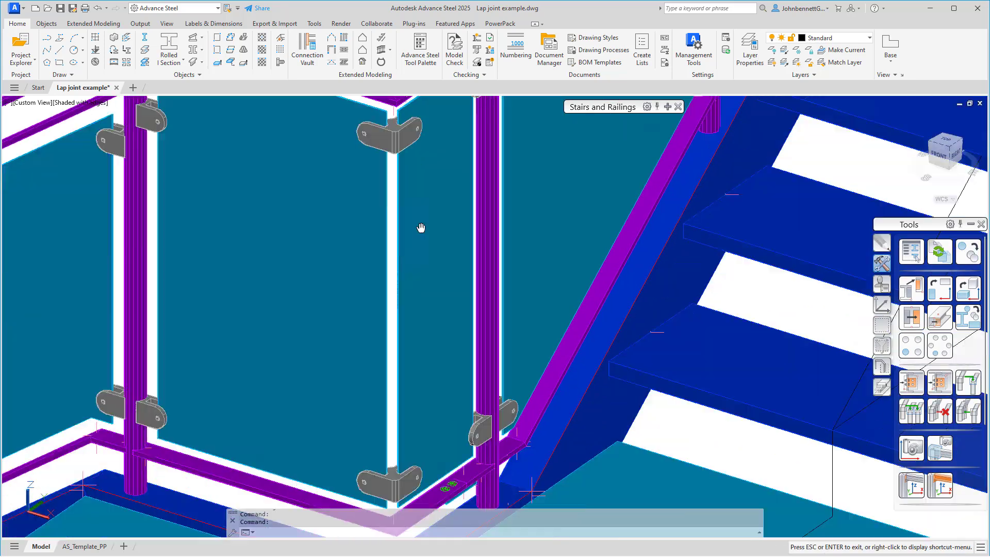
pyautogui.scroll(-2, 415, 350)
pyautogui.scroll(2, 438, 356)
pyautogui.scroll(-4, 503, 363)
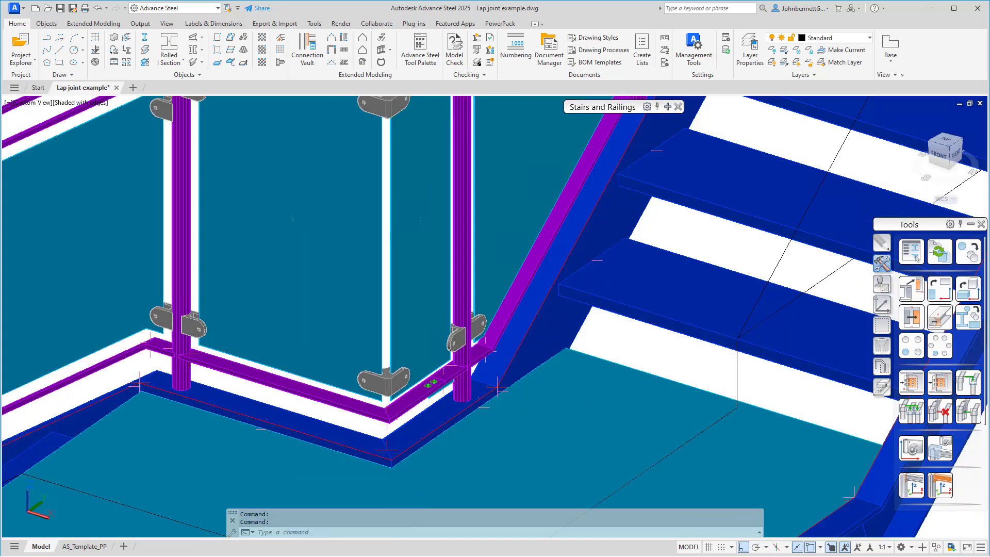
pyautogui.scroll(-2, 503, 364)
pyautogui.keyDown('shift'); pyautogui.moveTo(503, 365); pyautogui.dragTo(452, 347, button='middle'); pyautogui.keyUp('shift')
# - View the Lap joint entry and its description in the Stairs and Railings connections, then collapse the palette
pyautogui.click(666, 107)
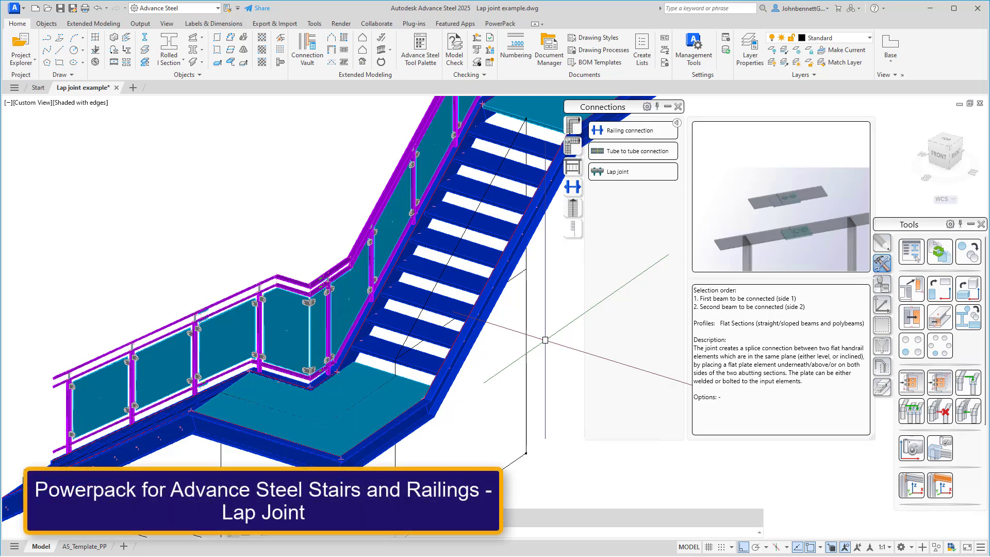
pyautogui.click(668, 108)
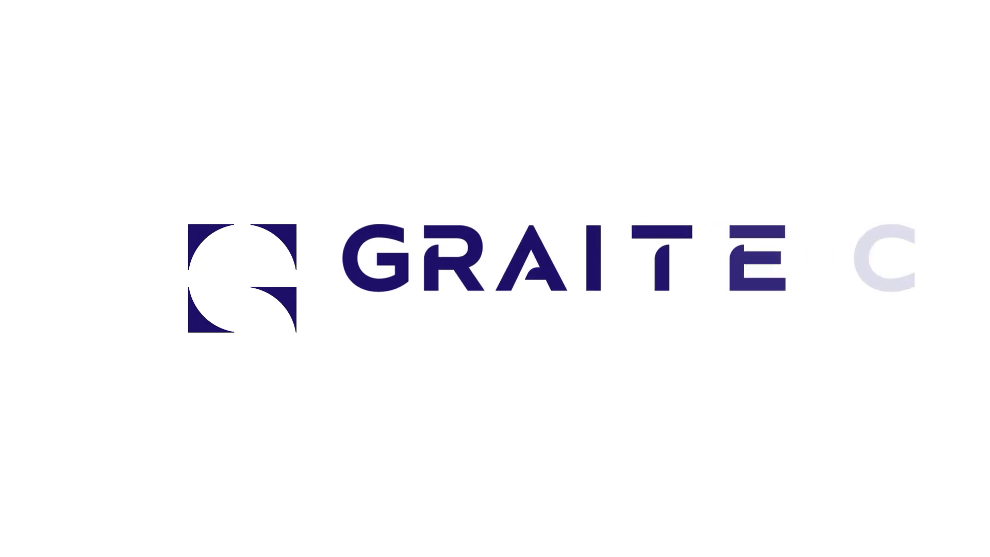